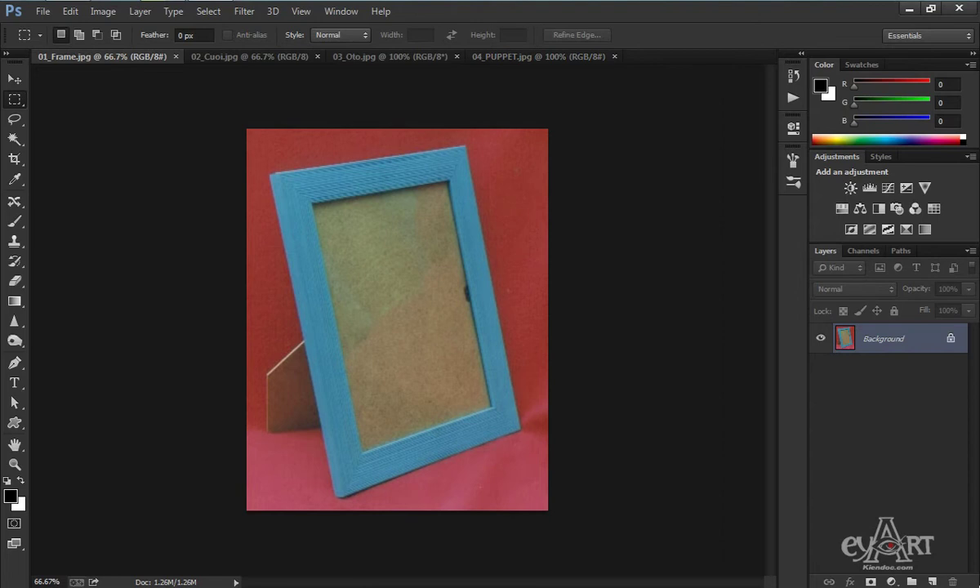
- Copy the couple photo from 02_Cuoi.jpg into 01_Frame.jpg as a new layer using the Move tool
{"action": "left_click", "coordinate": [263, 56]}
{"action": "key", "text": "v"}
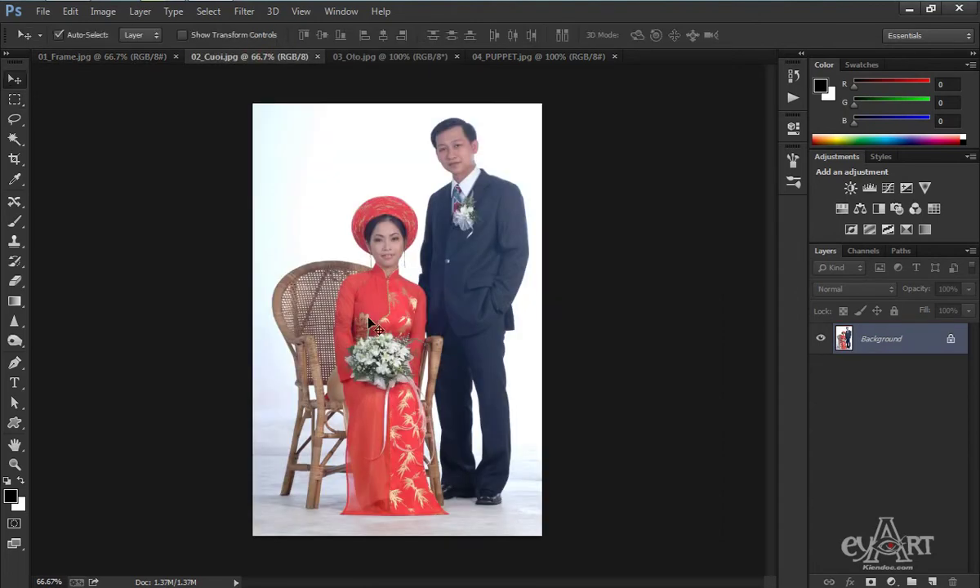
{"action": "left_click_drag", "start_coordinate": [113, 64], "coordinate": [412, 309]}
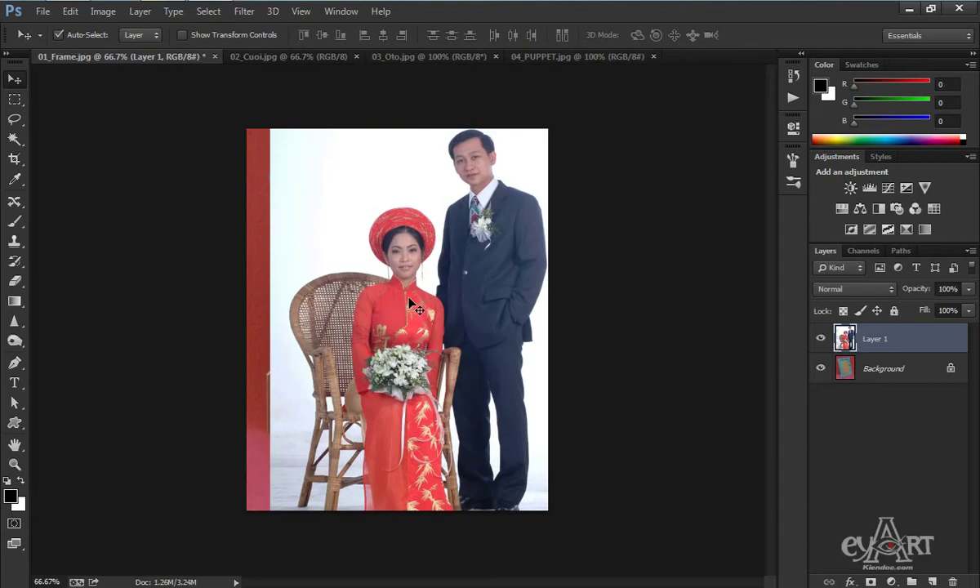
- Try moving the couple layer and squeezing it to about 38% width and 82% height with Free Transform, and cancel it
{"action": "key", "text": "ctrl+t"}
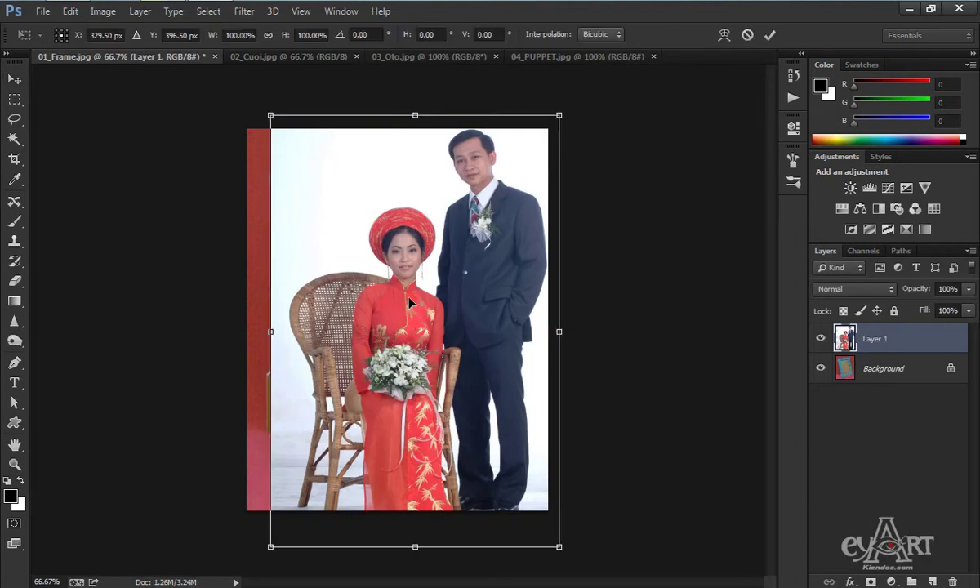
{"action": "key", "text": "Return"}
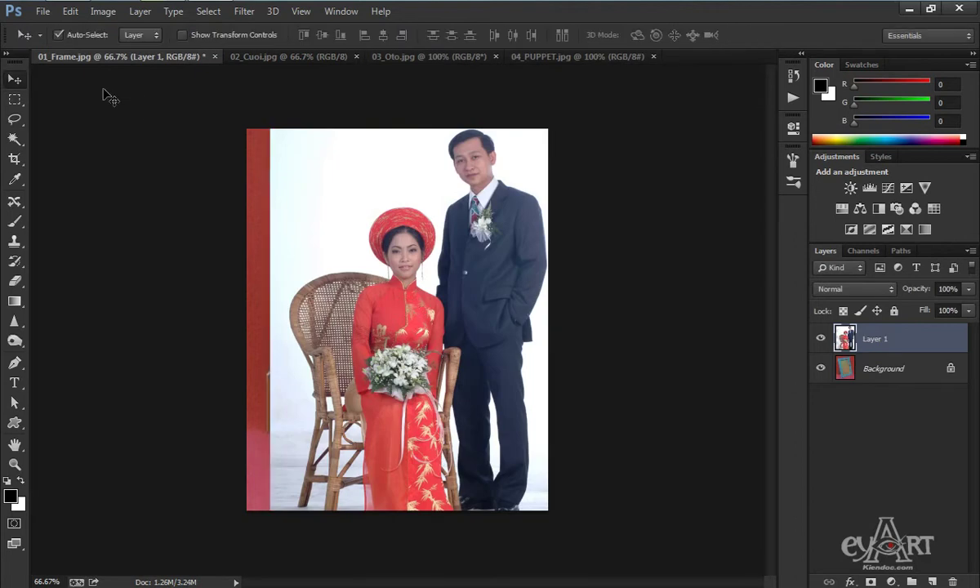
{"action": "left_click", "coordinate": [71, 11]}
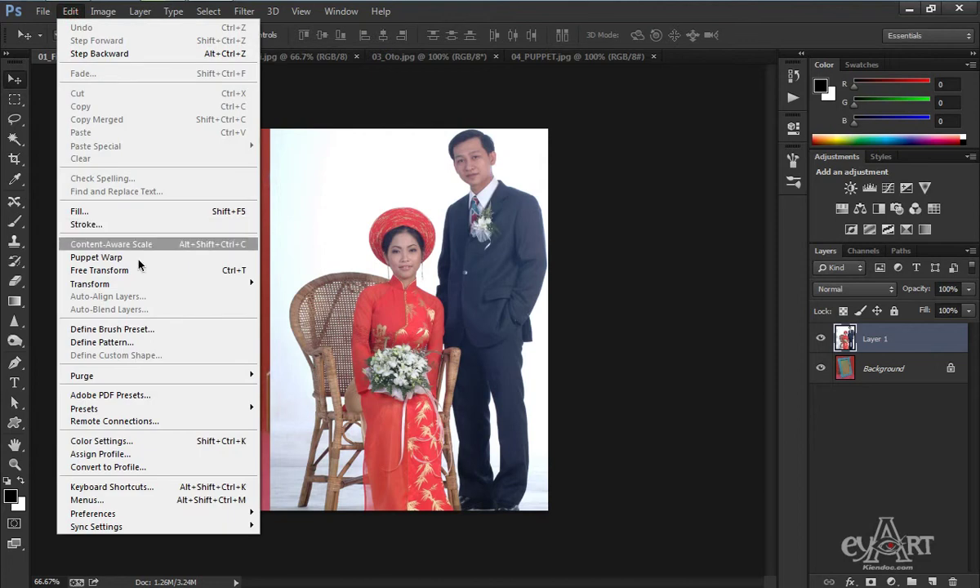
{"action": "left_click", "coordinate": [196, 273]}
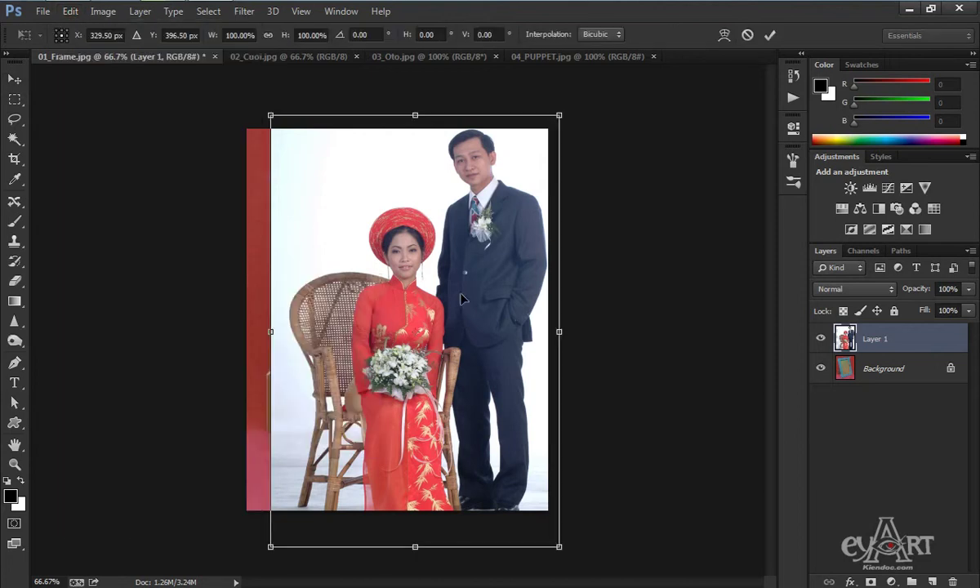
{"action": "left_click_drag", "start_coordinate": [479, 221], "coordinate": [467, 251]}
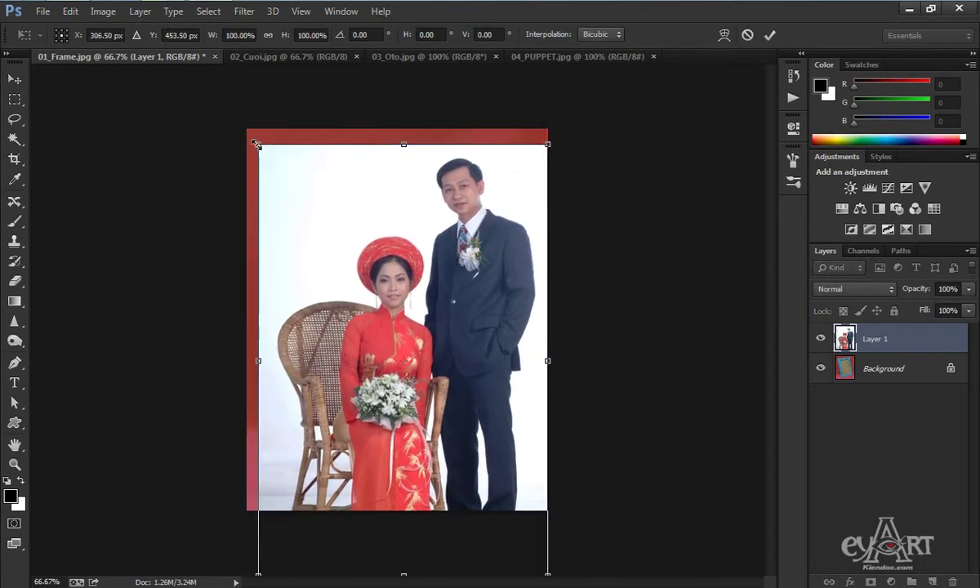
{"action": "left_click_drag", "start_coordinate": [255, 144], "coordinate": [437, 223]}
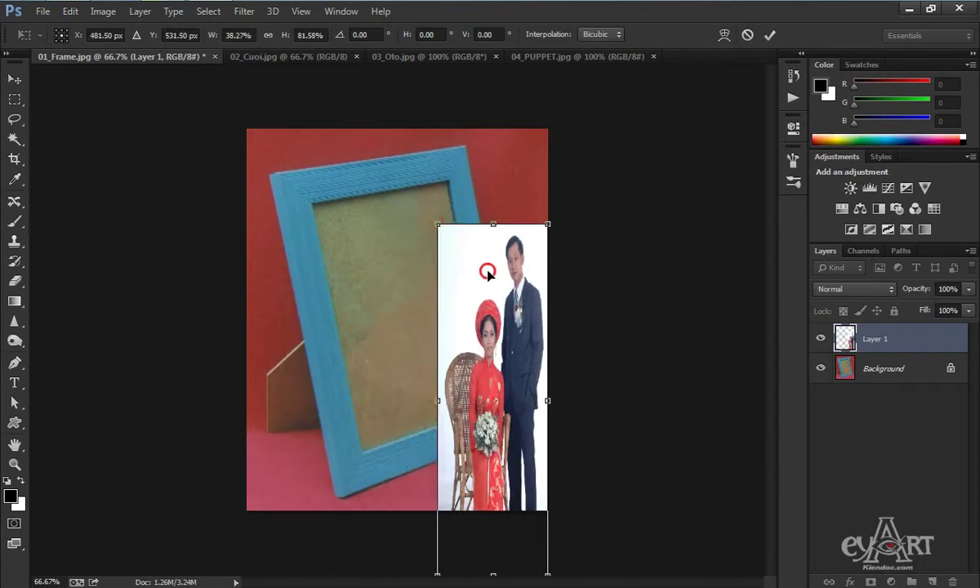
{"action": "mouse_move", "coordinate": [488, 274]}
{"action": "left_mouse_down"}
{"action": "mouse_move", "coordinate": [420, 210]}
{"action": "mouse_move", "coordinate": [479, 264]}
{"action": "left_mouse_up"}
{"action": "key", "text": "Escape"}
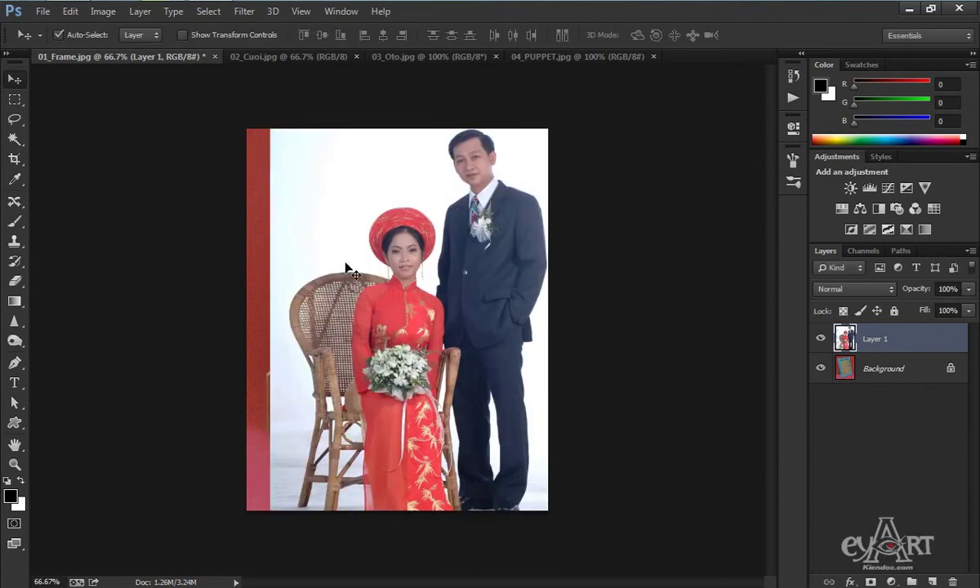
- Try flipping the couple layer horizontally and vertically in Free Transform, and flip it back to its original orientation
{"action": "key", "text": "ctrl+t"}
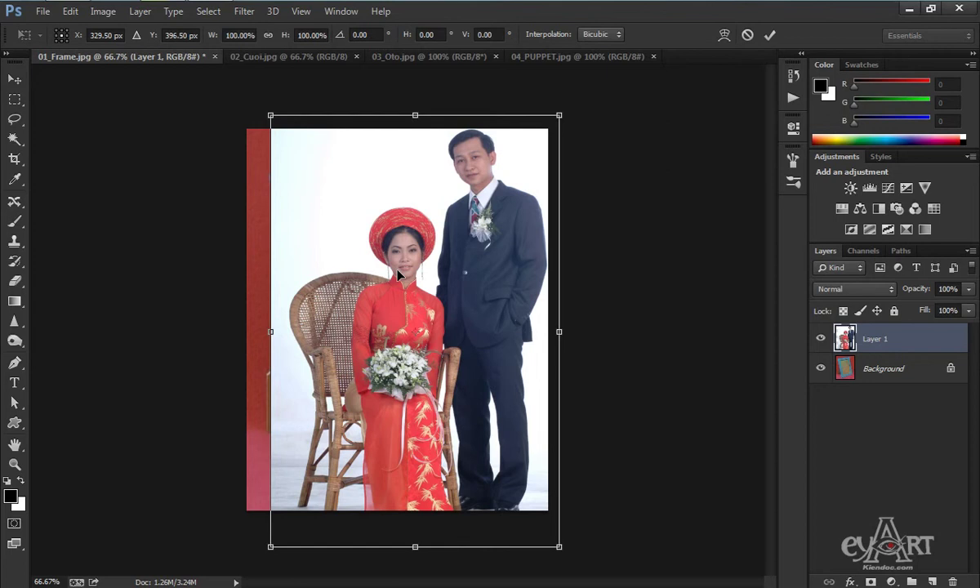
{"action": "right_click", "coordinate": [400, 244]}
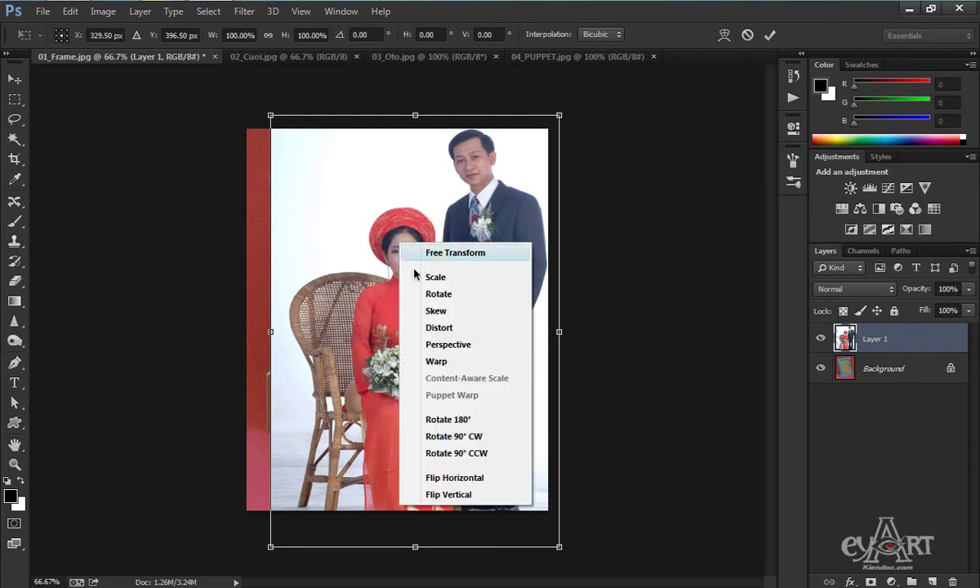
{"action": "left_click", "coordinate": [462, 477]}
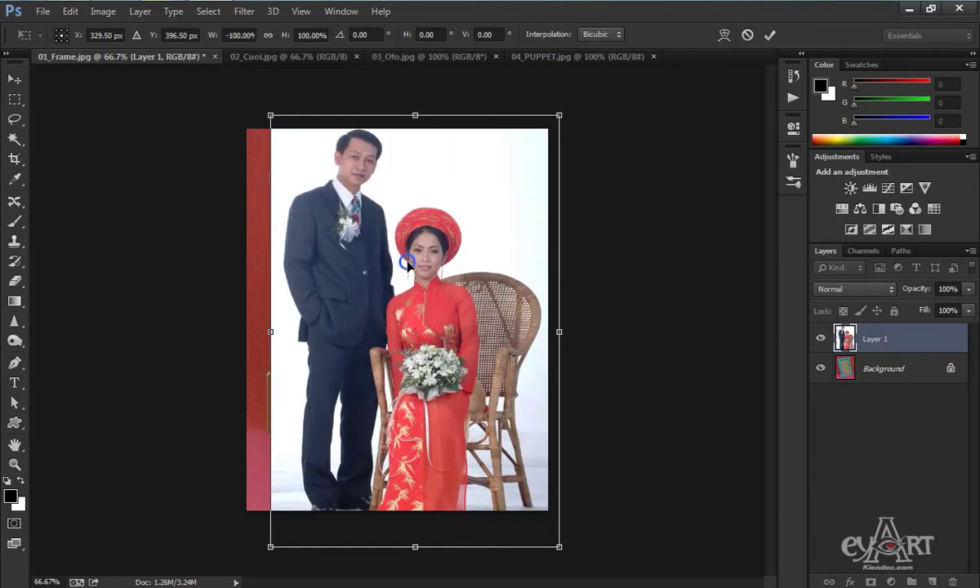
{"action": "right_click", "coordinate": [406, 259]}
{"action": "left_click", "coordinate": [459, 514]}
{"action": "right_click", "coordinate": [415, 264]}
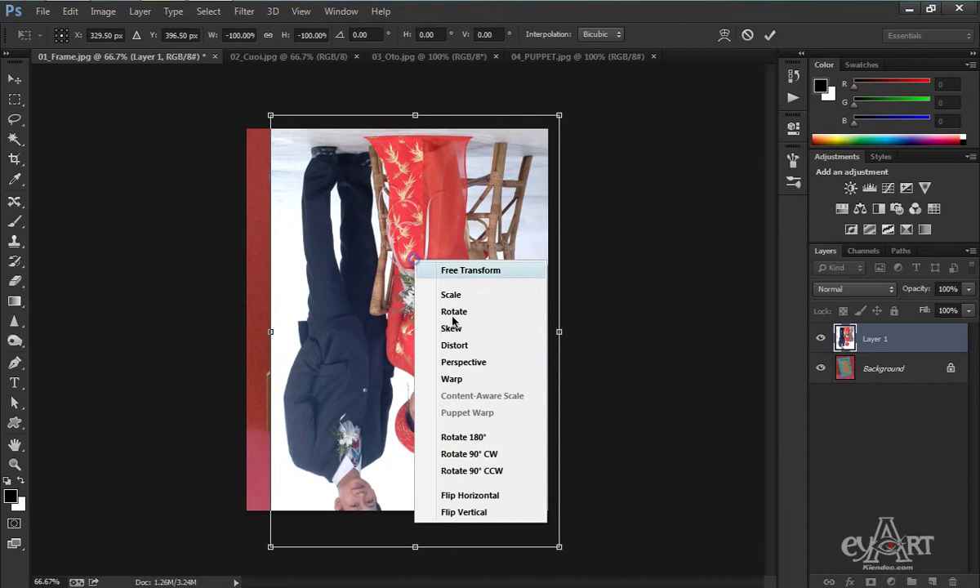
{"action": "left_click", "coordinate": [470, 512]}
{"action": "right_click", "coordinate": [417, 276]}
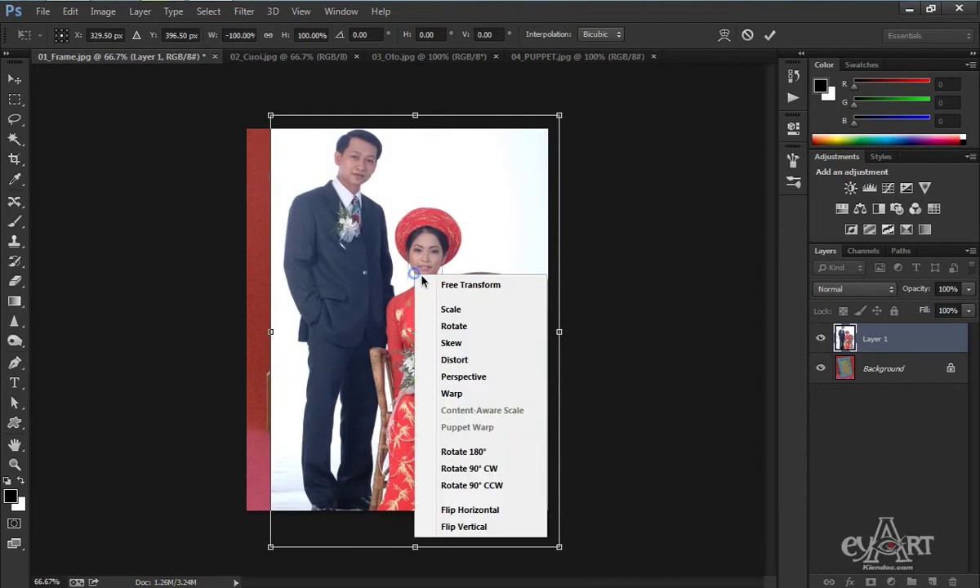
{"action": "left_click", "coordinate": [469, 509]}
{"action": "right_click", "coordinate": [438, 189]}
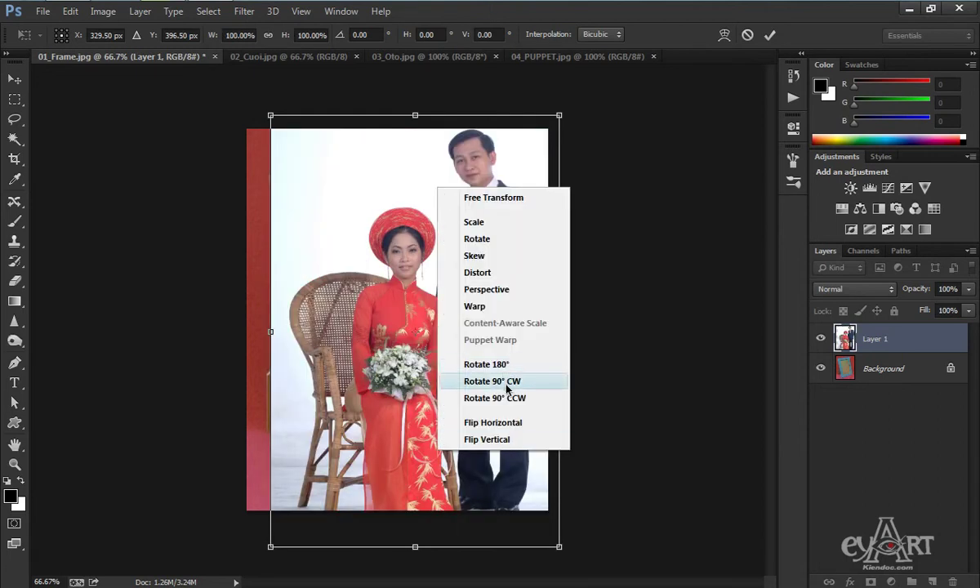
{"action": "left_click", "coordinate": [338, 219]}
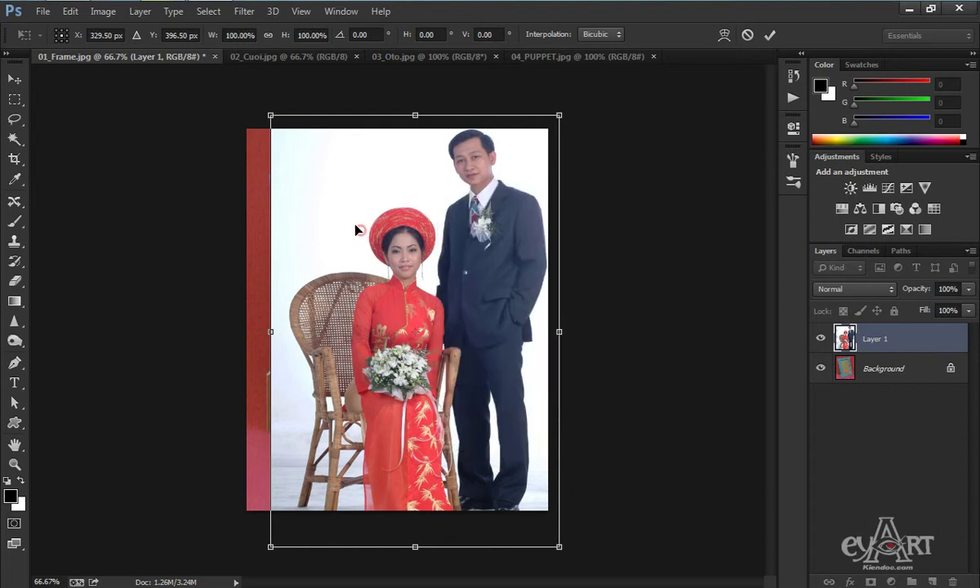
- Scale the couple layer down proportionally to about 67% and place it over the picture frame
{"action": "right_click", "coordinate": [398, 215]}
{"action": "left_click", "coordinate": [446, 250]}
{"action": "left_click_drag", "start_coordinate": [269, 112], "coordinate": [260, 164]}
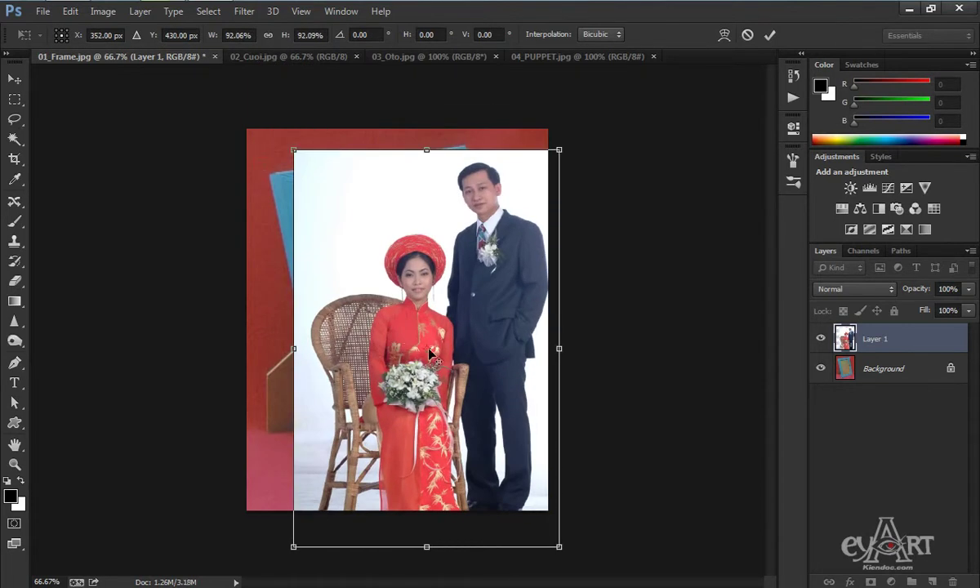
{"action": "left_click_drag", "start_coordinate": [428, 351], "coordinate": [417, 220]}
{"action": "left_click_drag", "start_coordinate": [298, 153], "coordinate": [327, 168]}
{"action": "left_click_drag", "start_coordinate": [416, 219], "coordinate": [424, 312]}
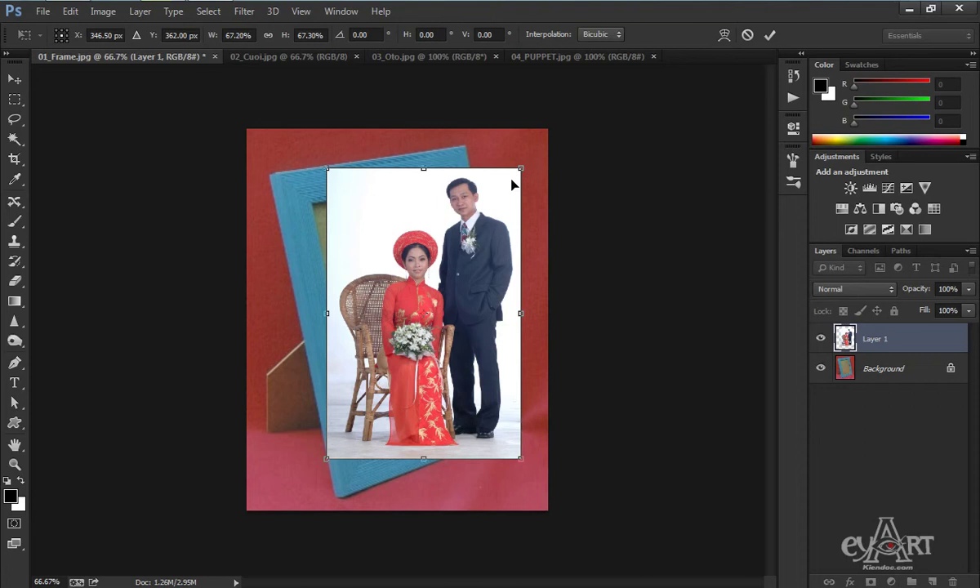
{"action": "key", "text": "Return"}
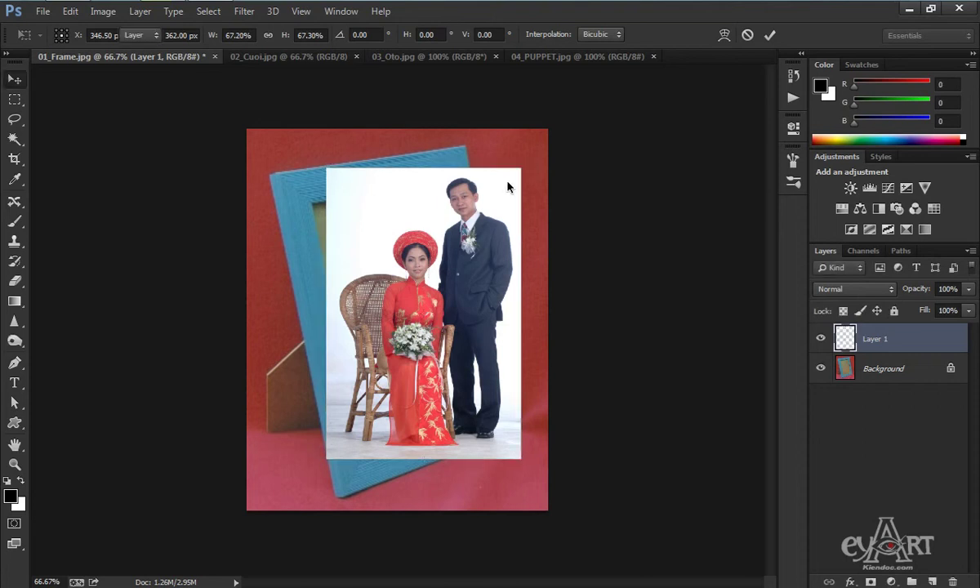
- Try rotating the couple layer slightly counter-clockwise with Free Transform, and cancel the rotation
{"action": "key", "text": "ctrl+t"}
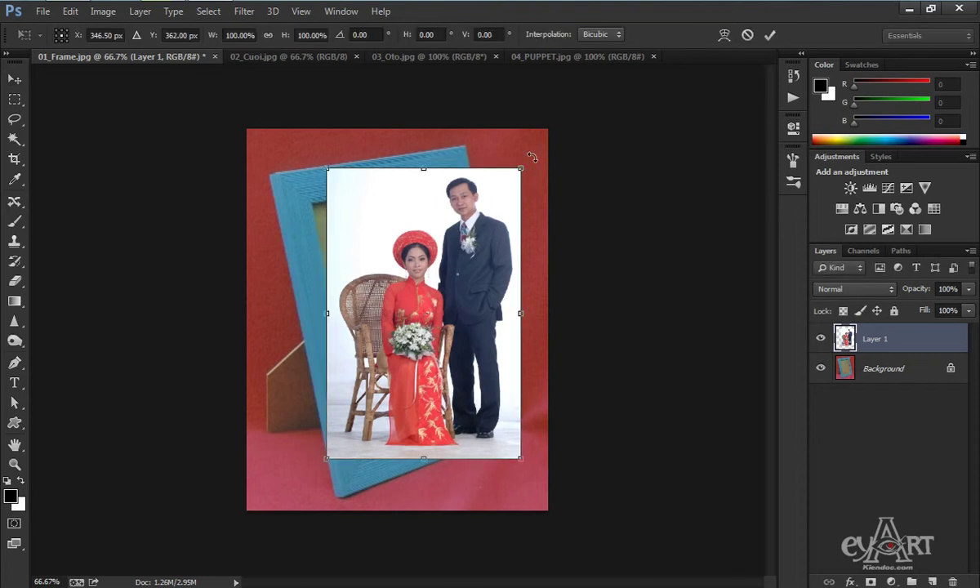
{"action": "mouse_move", "coordinate": [531, 156]}
{"action": "left_mouse_down"}
{"action": "mouse_move", "coordinate": [495, 137]}
{"action": "mouse_move", "coordinate": [523, 151]}
{"action": "left_mouse_up"}
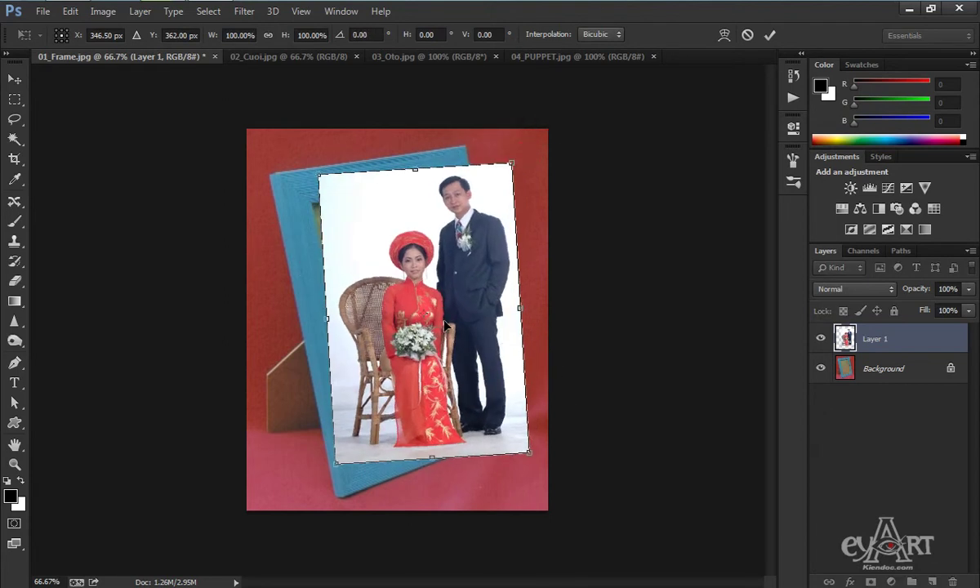
{"action": "key", "text": "ctrl+z"}
{"action": "key", "text": "Escape"}
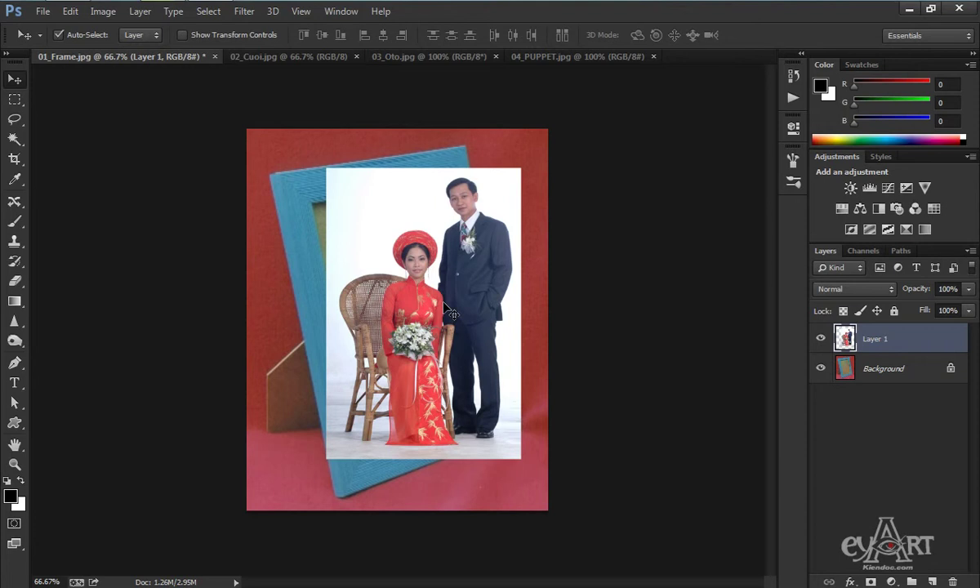
- Try the Perspective transform on the couple layer by shortening its right side, and undo it
{"action": "key", "text": "ctrl+t"}
{"action": "right_click", "coordinate": [368, 210]}
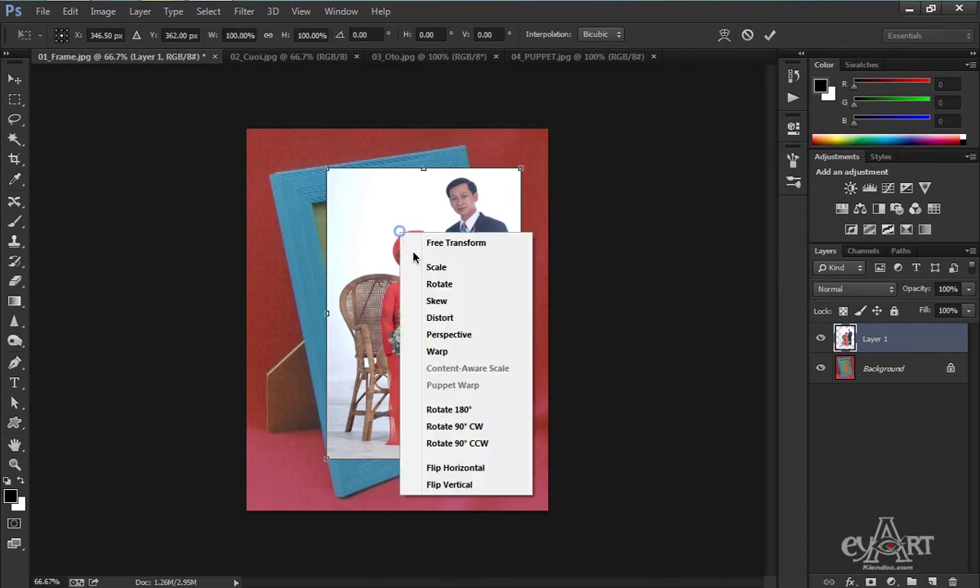
{"action": "left_click", "coordinate": [440, 333]}
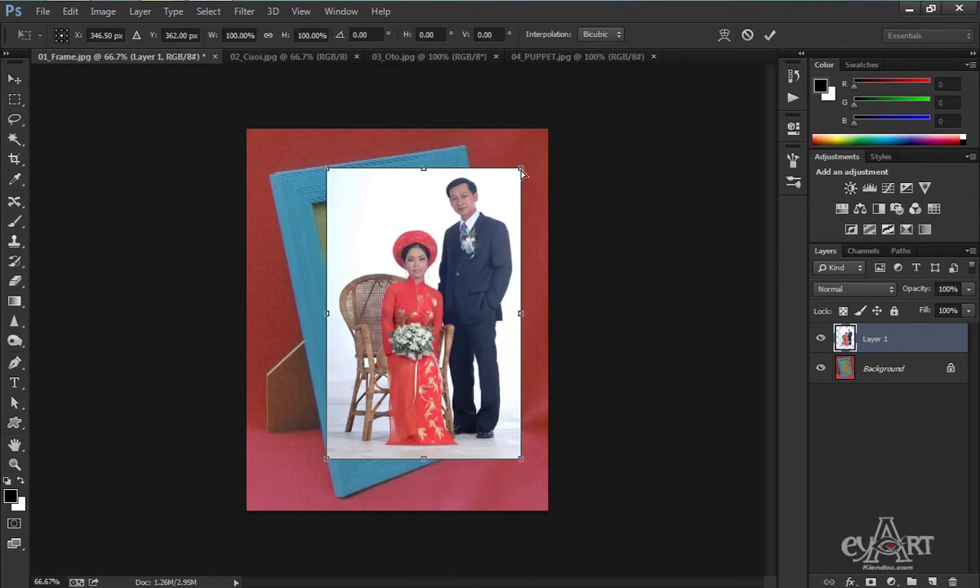
{"action": "left_click_drag", "start_coordinate": [521, 169], "coordinate": [506, 213]}
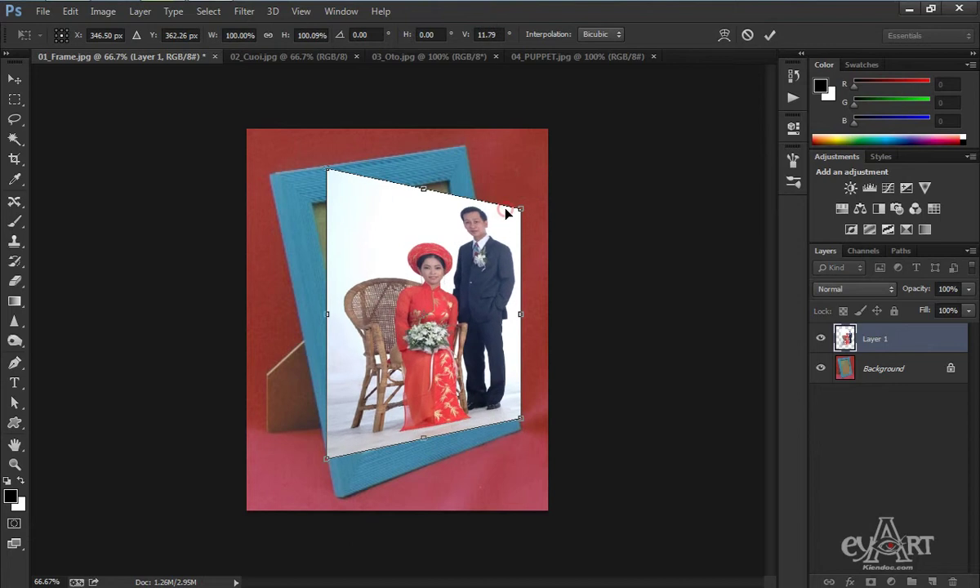
{"action": "key", "text": "ctrl+z"}
- Try skewing the couple layer along its top edge, and undo the skew
{"action": "right_click", "coordinate": [429, 235]}
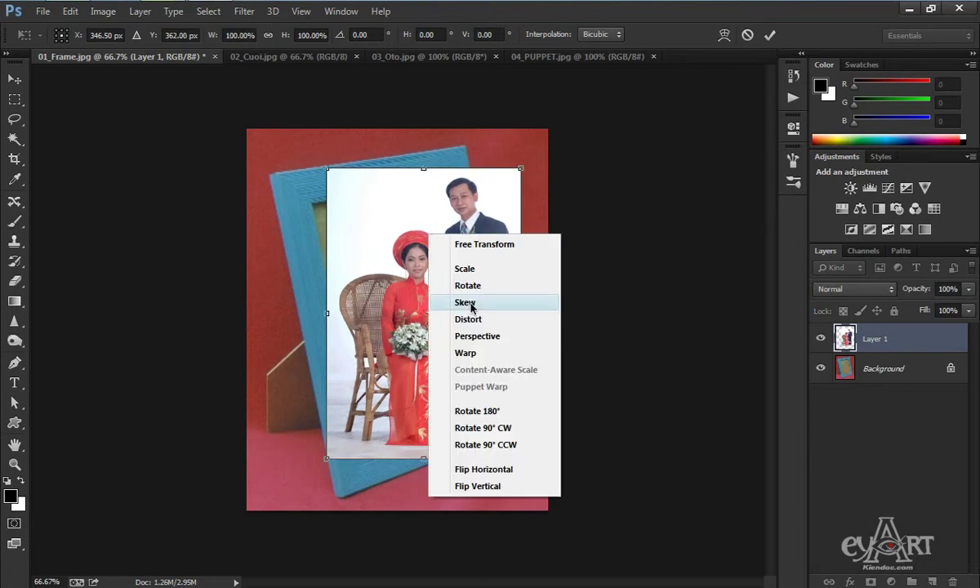
{"action": "left_click", "coordinate": [445, 301]}
{"action": "mouse_move", "coordinate": [424, 170]}
{"action": "left_mouse_down"}
{"action": "mouse_move", "coordinate": [467, 169]}
{"action": "mouse_move", "coordinate": [368, 170]}
{"action": "mouse_move", "coordinate": [413, 171]}
{"action": "left_mouse_up"}
{"action": "key", "text": "ctrl+z"}
- Try distorting the couple layer by pulling its upper-left corner inward, and undo the distortion
{"action": "right_click", "coordinate": [423, 235]}
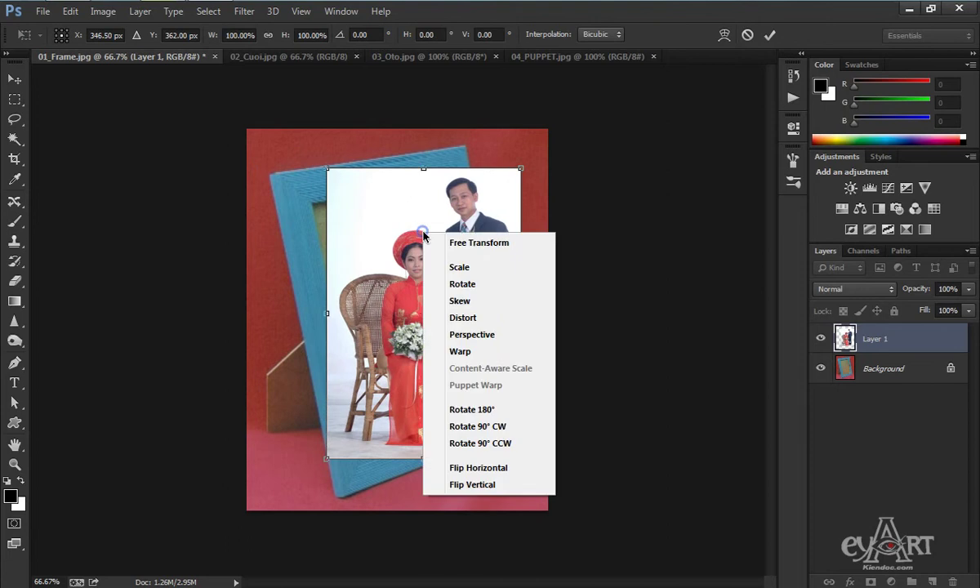
{"action": "left_click", "coordinate": [462, 320]}
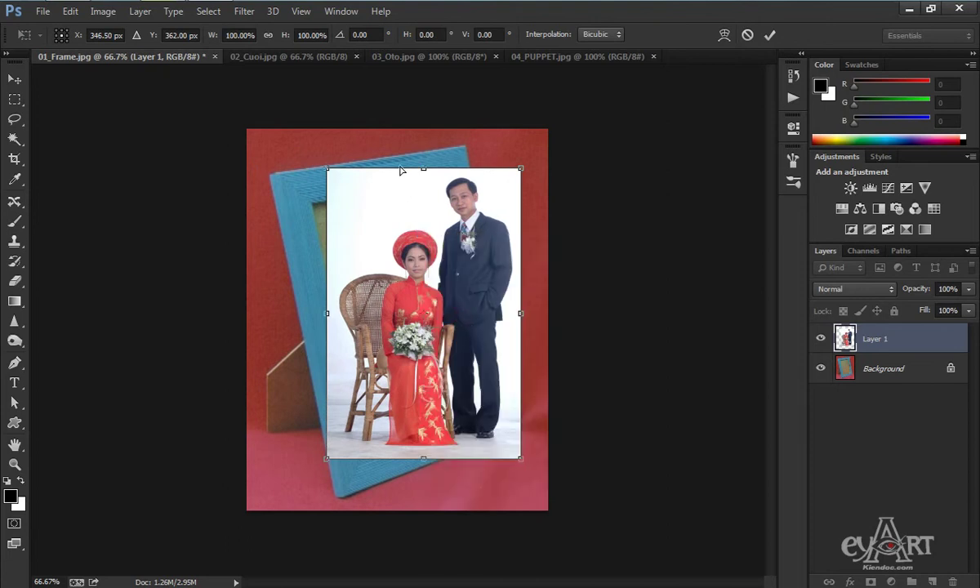
{"action": "left_click_drag", "start_coordinate": [311, 176], "coordinate": [379, 198]}
{"action": "key", "text": "ctrl+z"}
- Try bending the top of the couple layer with a custom Warp, and undo the warp
{"action": "right_click", "coordinate": [409, 240]}
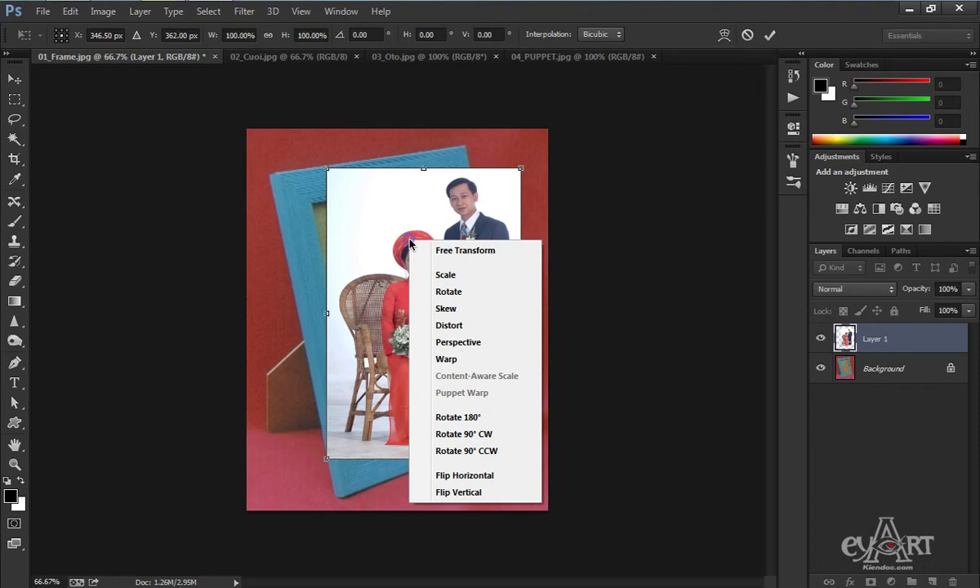
{"action": "left_click", "coordinate": [447, 359]}
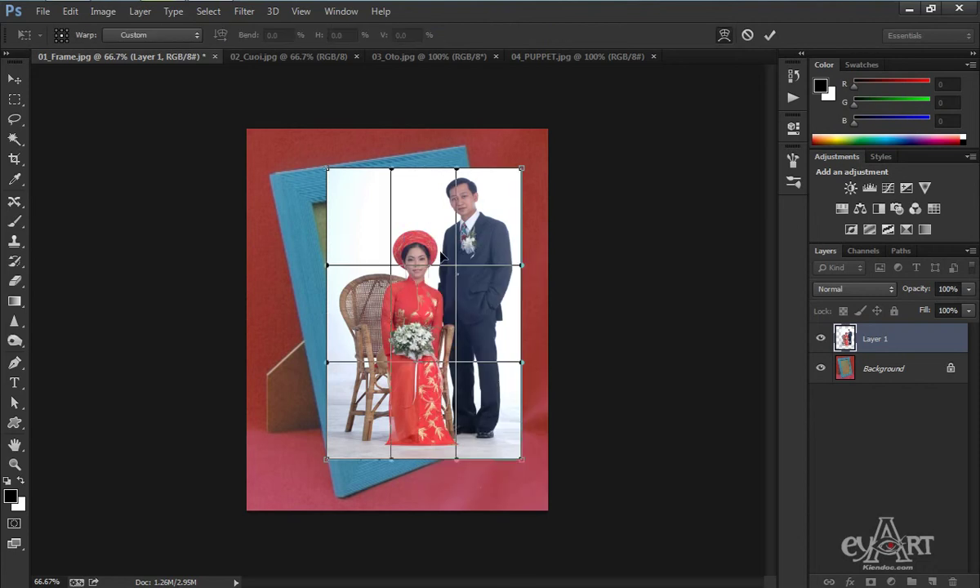
{"action": "left_click_drag", "start_coordinate": [430, 167], "coordinate": [411, 183]}
{"action": "key", "text": "ctrl+z"}
- Apply a Perspective transform that shortens the couple layer's right side, and move the layer left over the frame
{"action": "right_click", "coordinate": [418, 218]}
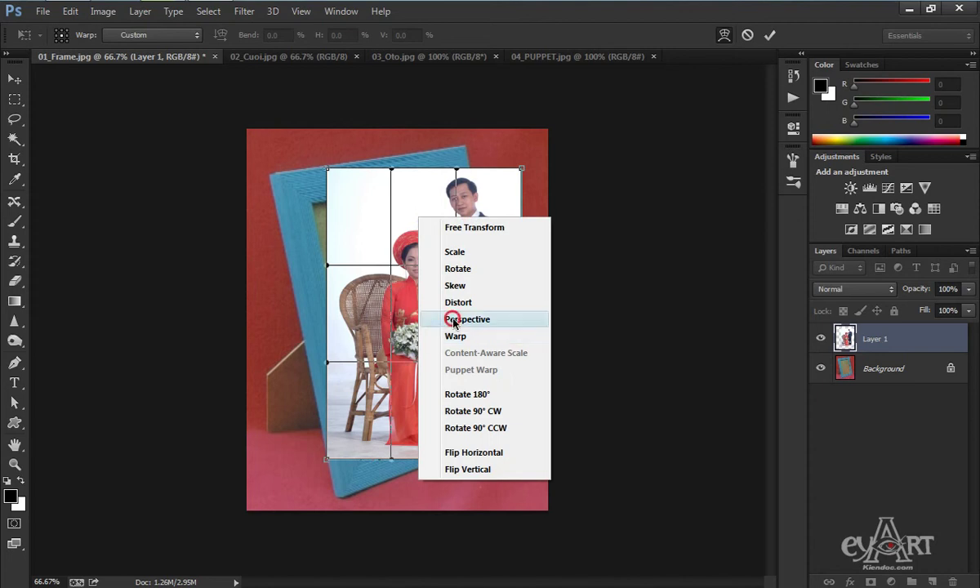
{"action": "left_click", "coordinate": [425, 318]}
{"action": "left_click_drag", "start_coordinate": [350, 214], "coordinate": [374, 219]}
{"action": "left_click_drag", "start_coordinate": [549, 175], "coordinate": [546, 197]}
{"action": "left_click_drag", "start_coordinate": [445, 244], "coordinate": [393, 247]}
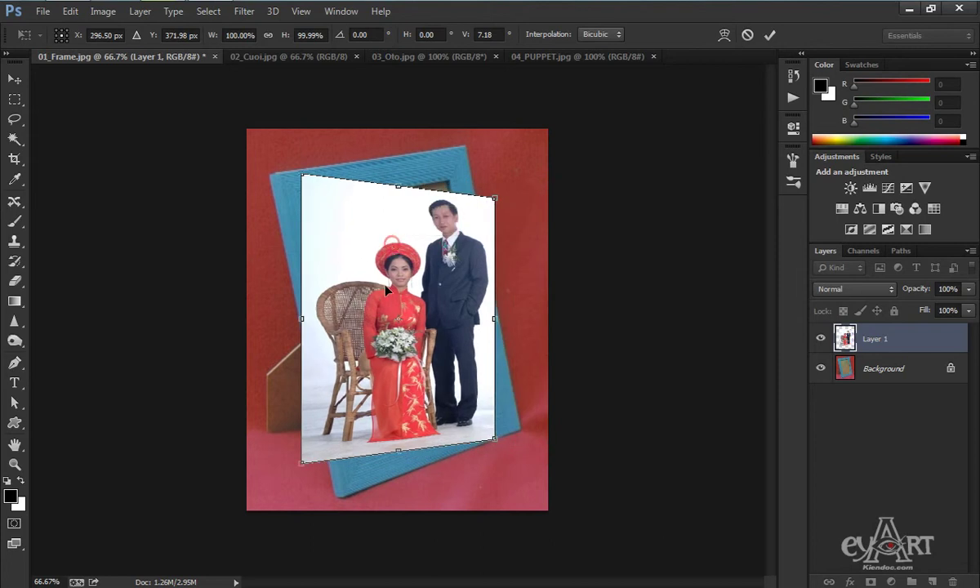
- Distort the couple layer so its four corners fit the blue frame's opening, and set its blend mode to Multiply
{"action": "right_click", "coordinate": [385, 242]}
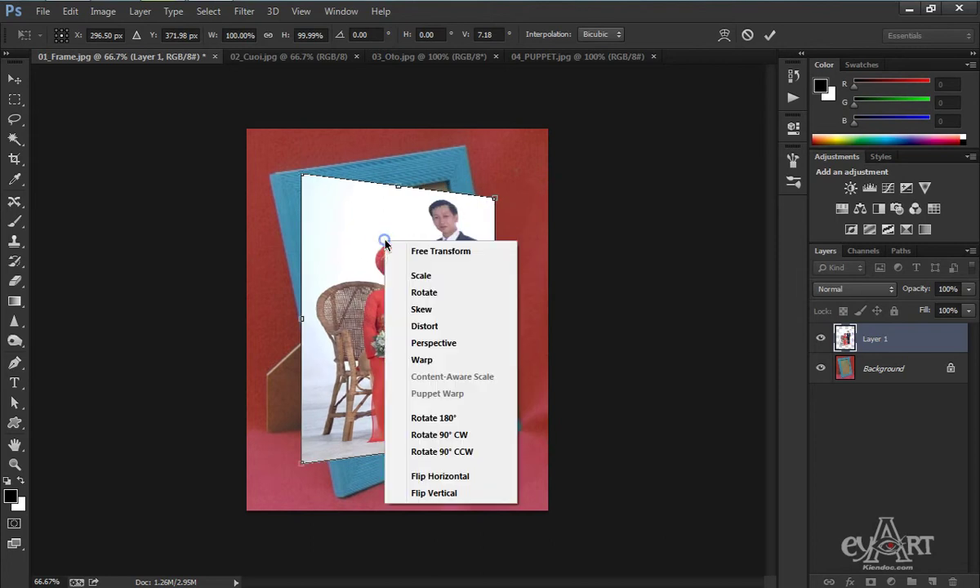
{"action": "left_click", "coordinate": [430, 326]}
{"action": "left_click_drag", "start_coordinate": [306, 180], "coordinate": [315, 208]}
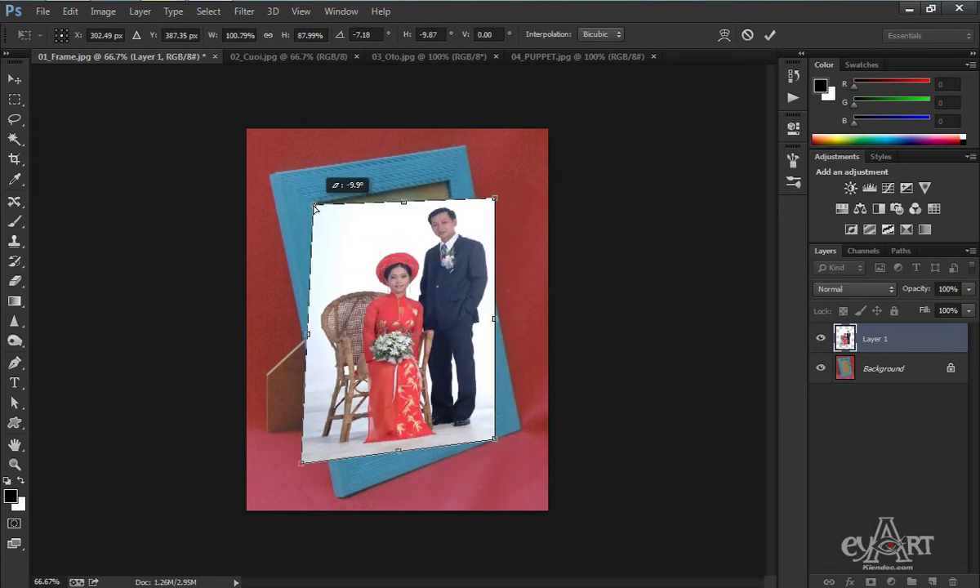
{"action": "left_click_drag", "start_coordinate": [494, 198], "coordinate": [447, 178]}
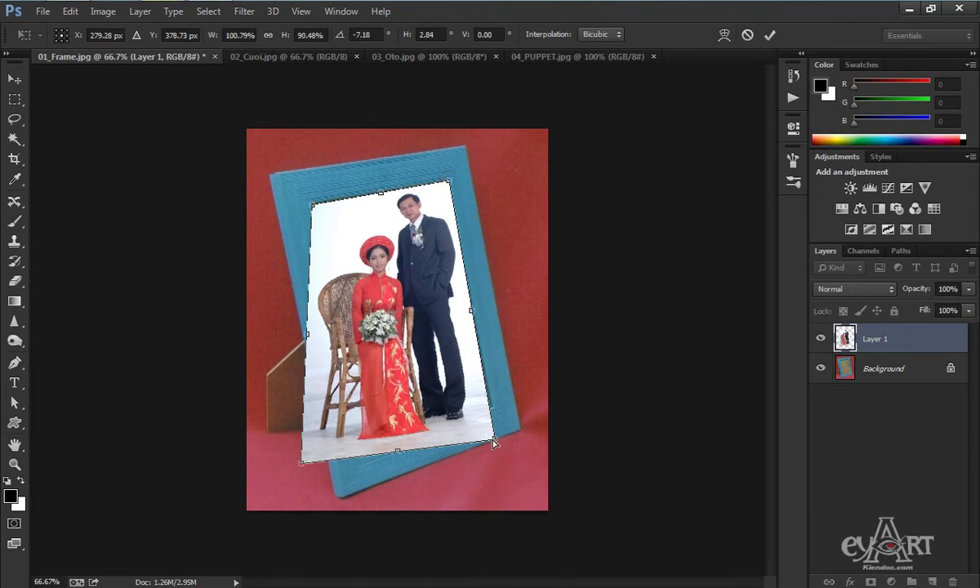
{"action": "left_click_drag", "start_coordinate": [494, 443], "coordinate": [490, 405]}
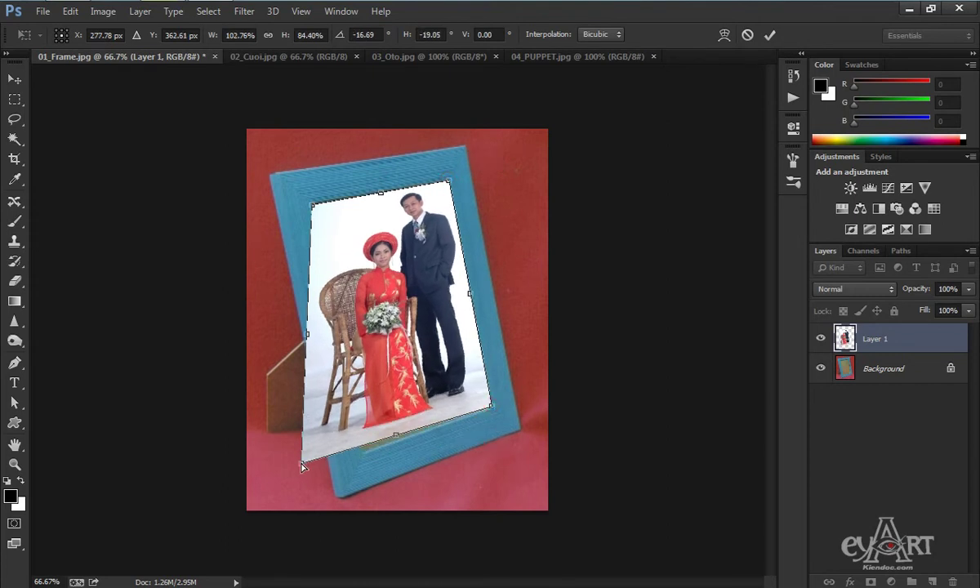
{"action": "left_click_drag", "start_coordinate": [302, 465], "coordinate": [362, 452]}
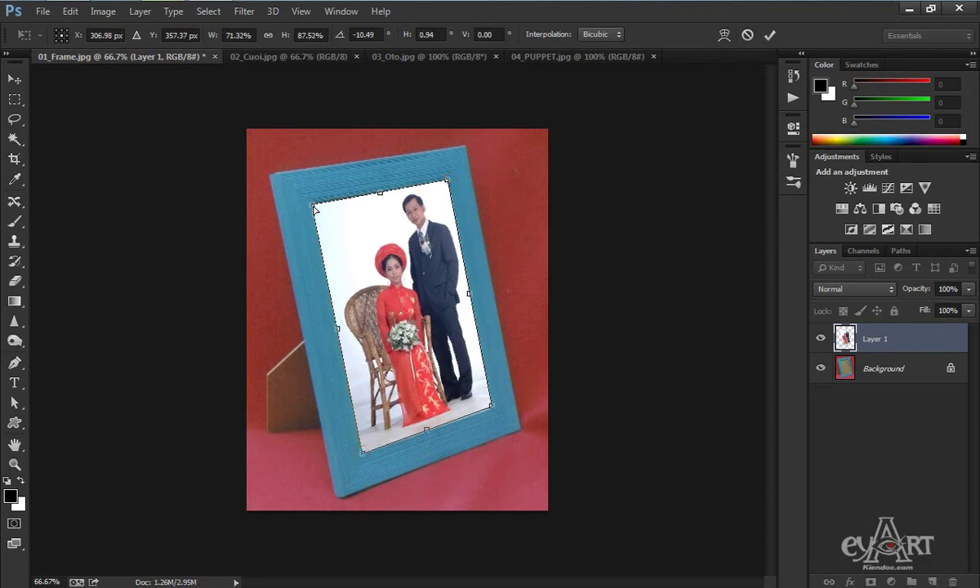
{"action": "left_click_drag", "start_coordinate": [312, 206], "coordinate": [315, 206]}
{"action": "key", "text": "Return"}
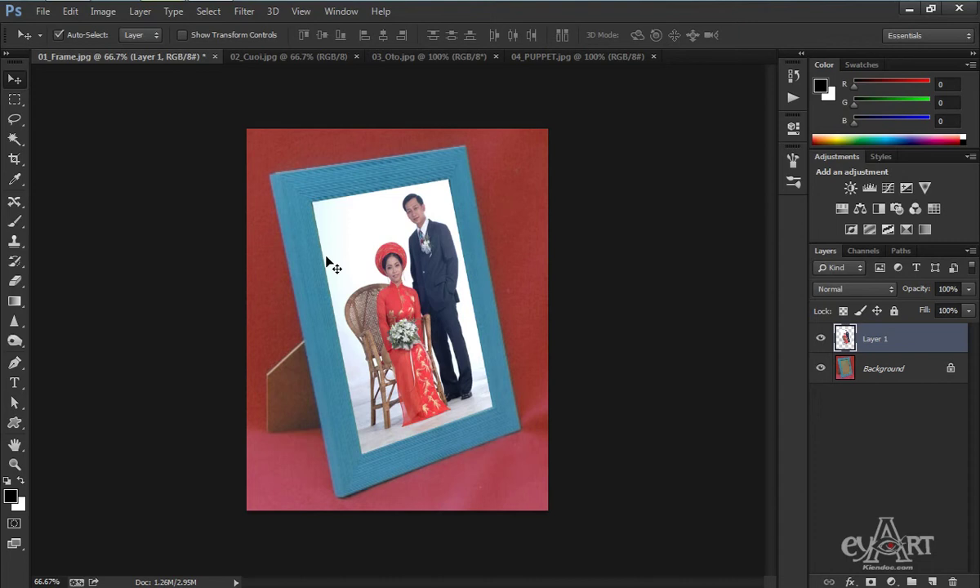
{"action": "left_click", "coordinate": [853, 289]}
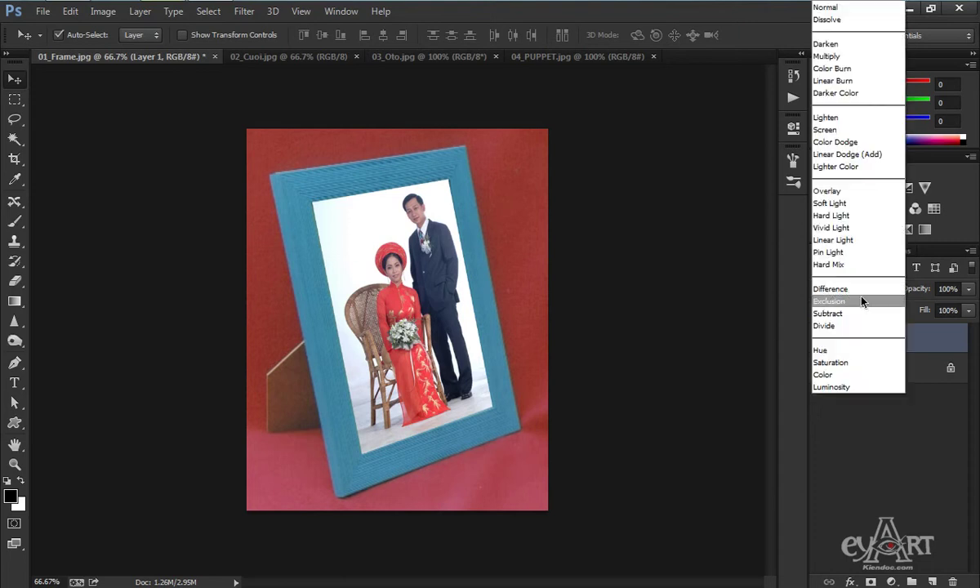
{"action": "left_click", "coordinate": [830, 57]}
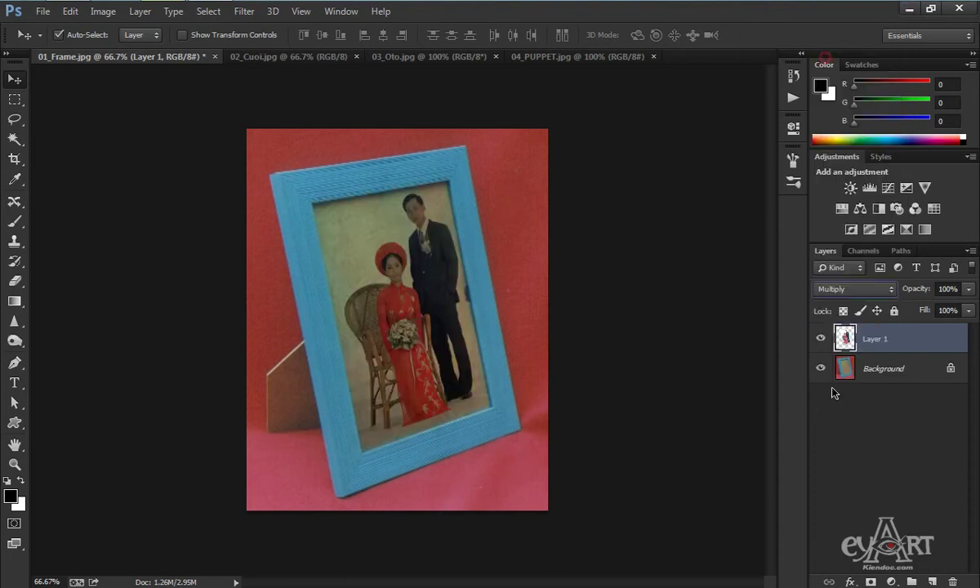
- Switch to 03_Oto.jpg and convert its locked Background into the regular layer Layer 0
{"action": "left_click", "coordinate": [438, 58]}
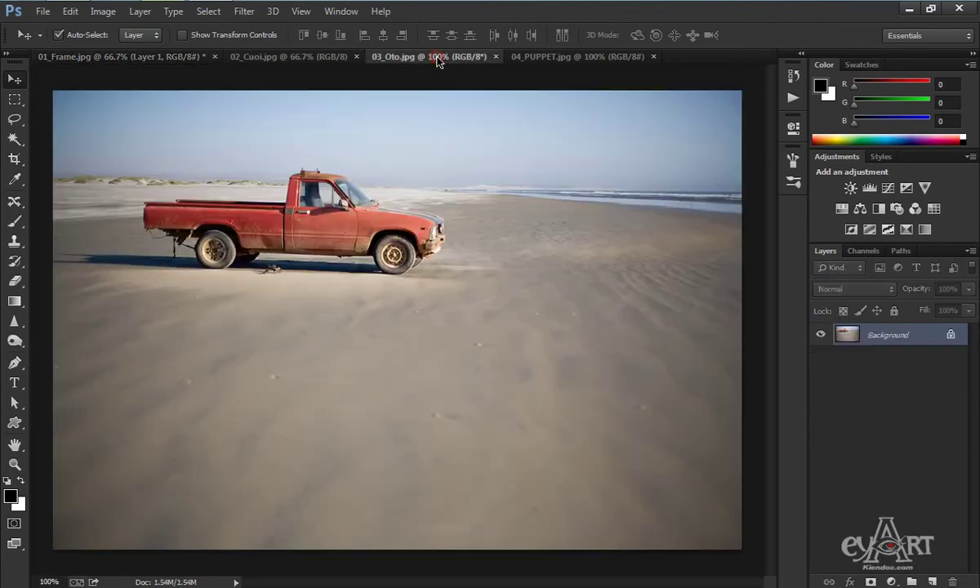
{"action": "double_click", "coordinate": [951, 334]}
{"action": "left_click", "coordinate": [584, 235]}
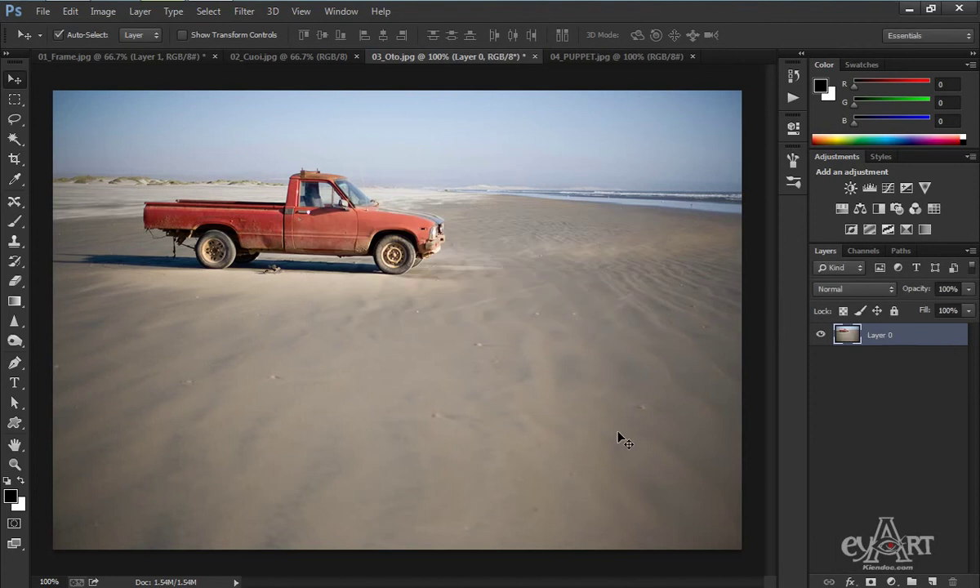
- Try squashing the truck photo layer to 76% height with Free Transform, and cancel the transform
{"action": "key", "text": "ctrl+t"}
{"action": "left_click_drag", "start_coordinate": [405, 555], "coordinate": [422, 442]}
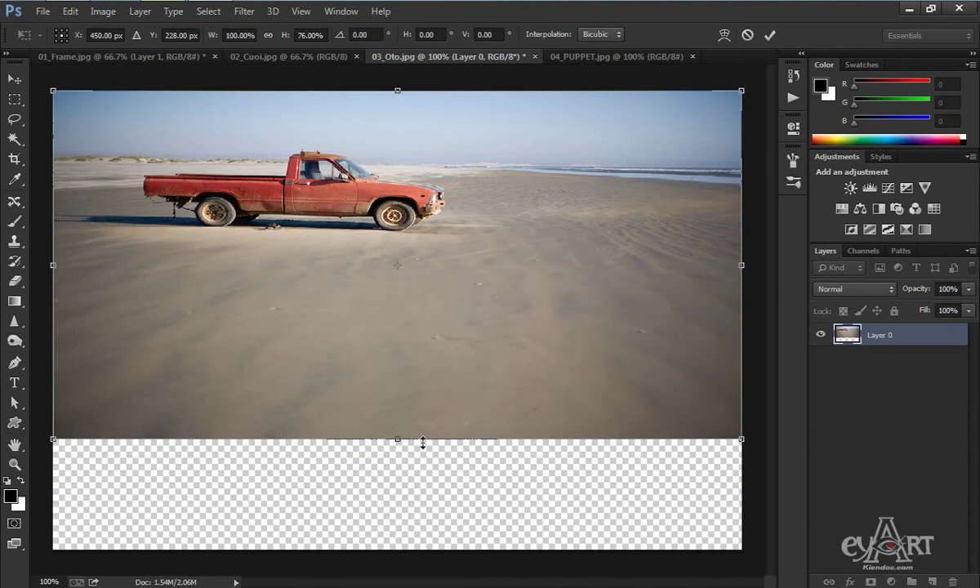
{"action": "key", "text": "ctrl+z"}
{"action": "key", "text": "Escape"}
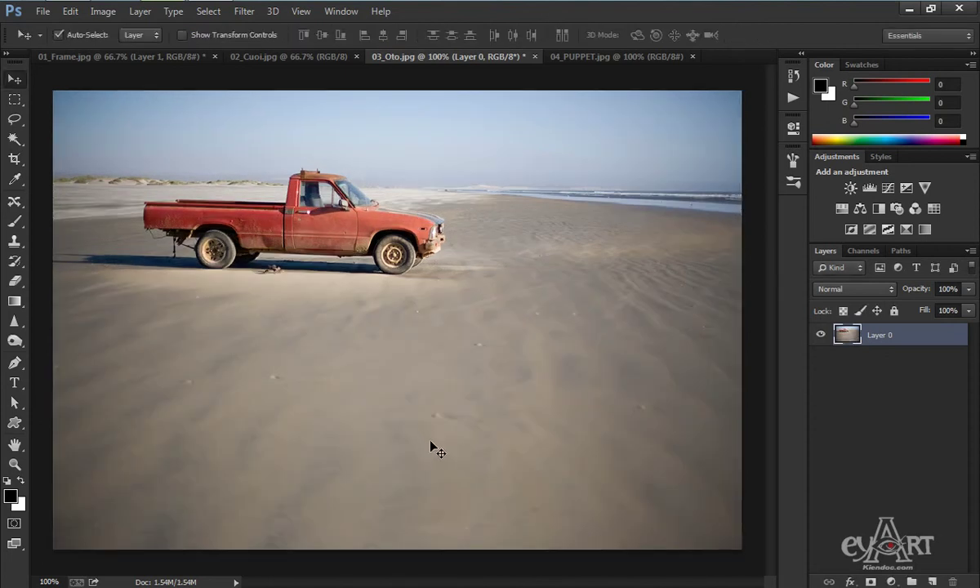
- Try reducing the height of the entire truck photo from its lower edge with Content-Aware Scale
{"action": "key", "text": "ctrl+a"}
{"action": "left_click", "coordinate": [70, 12]}
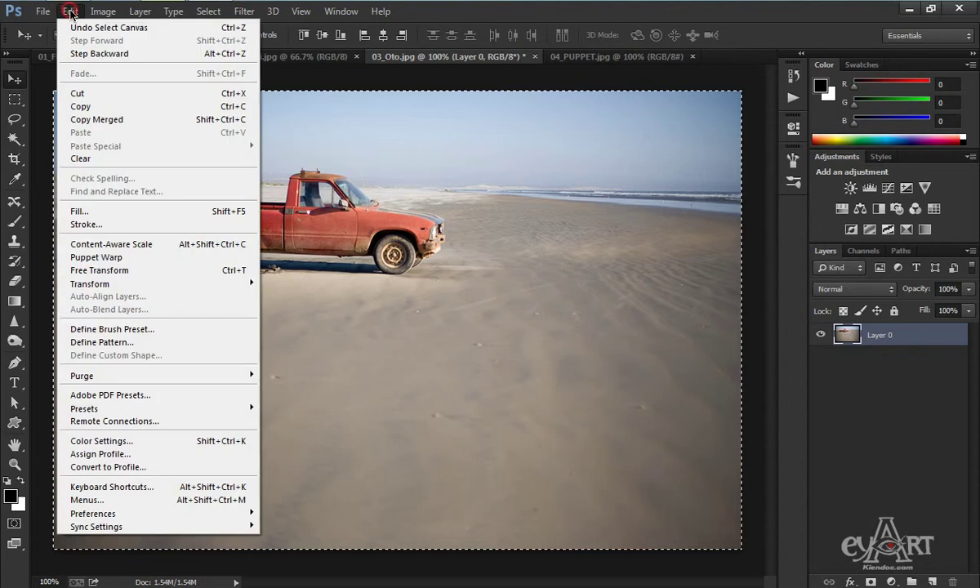
{"action": "left_click", "coordinate": [137, 245]}
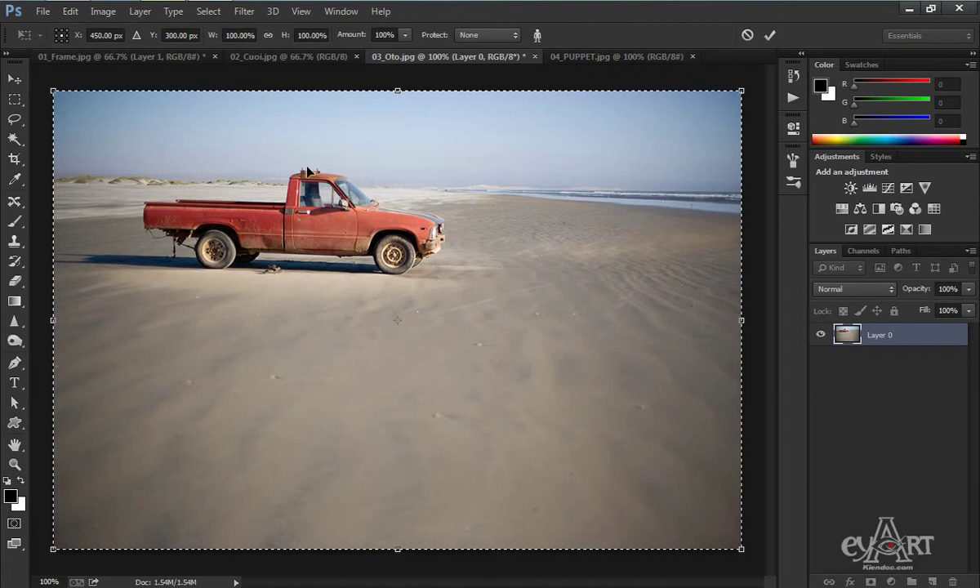
{"action": "mouse_move", "coordinate": [401, 554]}
{"action": "left_mouse_down"}
{"action": "mouse_move", "coordinate": [381, 453]}
{"action": "mouse_move", "coordinate": [383, 557]}
{"action": "mouse_move", "coordinate": [383, 319]}
{"action": "mouse_move", "coordinate": [396, 516]}
{"action": "mouse_move", "coordinate": [402, 403]}
{"action": "mouse_move", "coordinate": [398, 525]}
{"action": "mouse_move", "coordinate": [399, 335]}
{"action": "mouse_move", "coordinate": [402, 350]}
{"action": "mouse_move", "coordinate": [410, 336]}
{"action": "mouse_move", "coordinate": [414, 502]}
{"action": "mouse_move", "coordinate": [400, 550]}
{"action": "left_mouse_up"}
{"action": "left_click", "coordinate": [399, 402]}
{"action": "key", "text": "Return"}
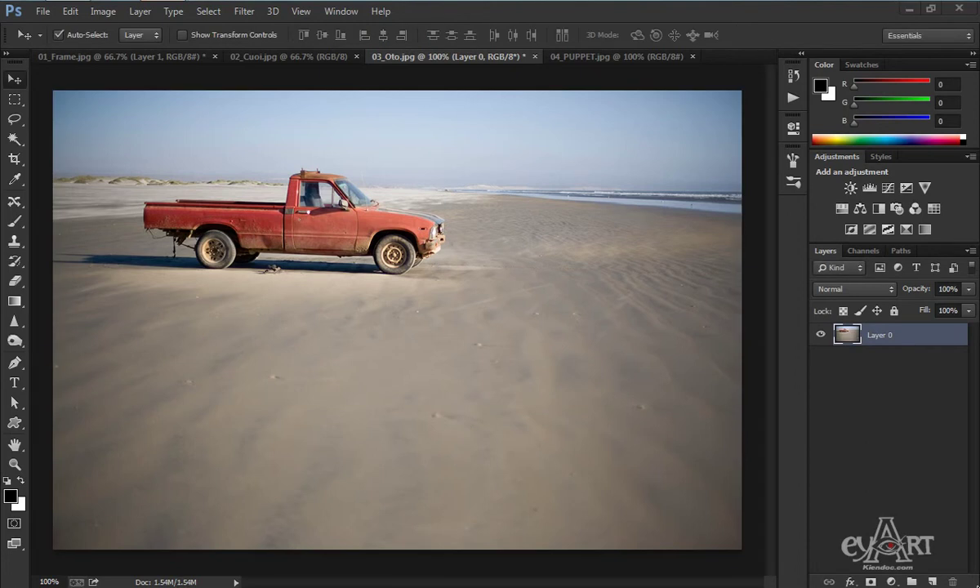
- Switch to 04_PUPPET.jpg and convert its locked Background into the regular layer Layer 0
{"action": "left_click", "coordinate": [610, 57]}
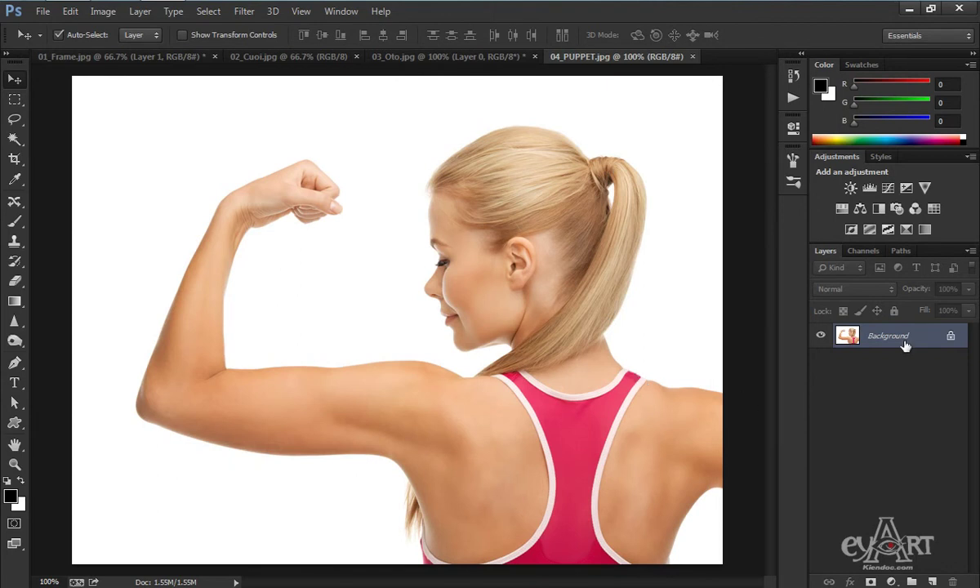
{"action": "double_click", "coordinate": [946, 336]}
{"action": "left_click", "coordinate": [617, 247]}
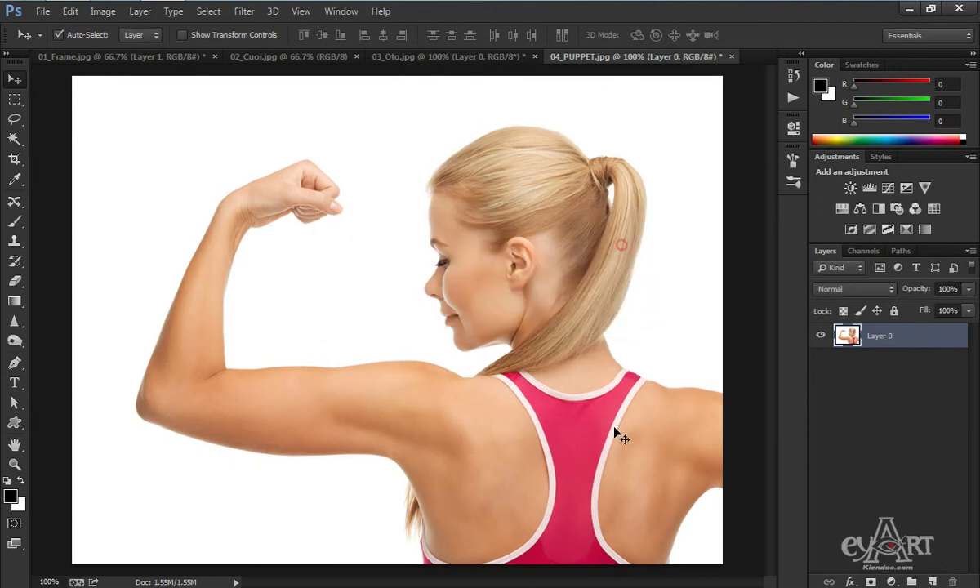
- Outline the woman's bent arm loosely with the Lasso, from fist to mid upper arm, and copy it to a new layer
{"action": "key", "text": "l"}
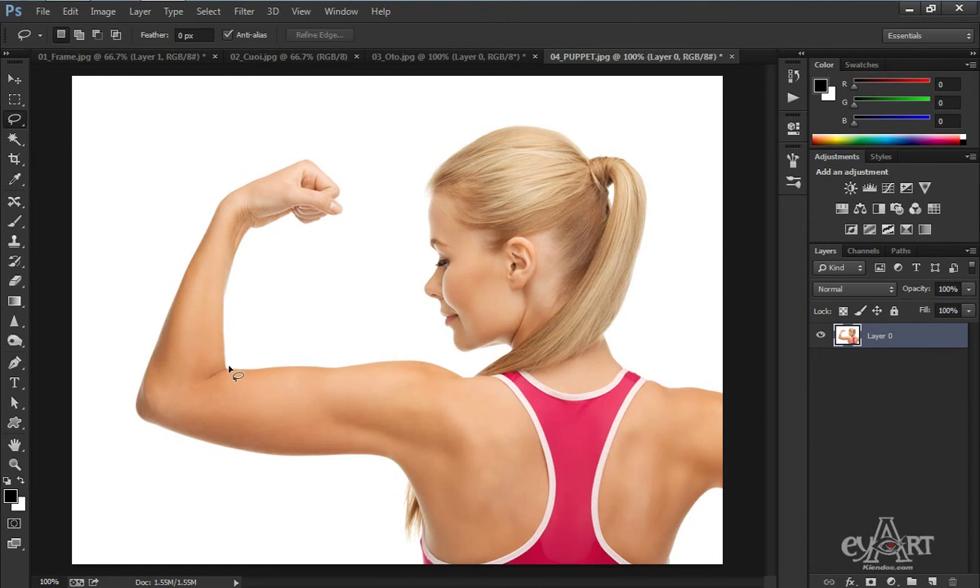
{"action": "mouse_move", "coordinate": [228, 369]}
{"action": "left_mouse_down"}
{"action": "mouse_move", "coordinate": [231, 282]}
{"action": "mouse_move", "coordinate": [242, 259]}
{"action": "mouse_move", "coordinate": [265, 240]}
{"action": "mouse_move", "coordinate": [351, 219]}
{"action": "mouse_move", "coordinate": [352, 174]}
{"action": "mouse_move", "coordinate": [334, 147]}
{"action": "mouse_move", "coordinate": [276, 155]}
{"action": "mouse_move", "coordinate": [283, 167]}
{"action": "mouse_move", "coordinate": [240, 199]}
{"action": "mouse_move", "coordinate": [162, 333]}
{"action": "mouse_move", "coordinate": [133, 418]}
{"action": "mouse_move", "coordinate": [141, 442]}
{"action": "mouse_move", "coordinate": [174, 473]}
{"action": "mouse_move", "coordinate": [350, 482]}
{"action": "mouse_move", "coordinate": [360, 388]}
{"action": "mouse_move", "coordinate": [351, 367]}
{"action": "mouse_move", "coordinate": [250, 365]}
{"action": "left_mouse_up"}
{"action": "left_click_drag", "start_coordinate": [237, 363], "coordinate": [232, 365]}
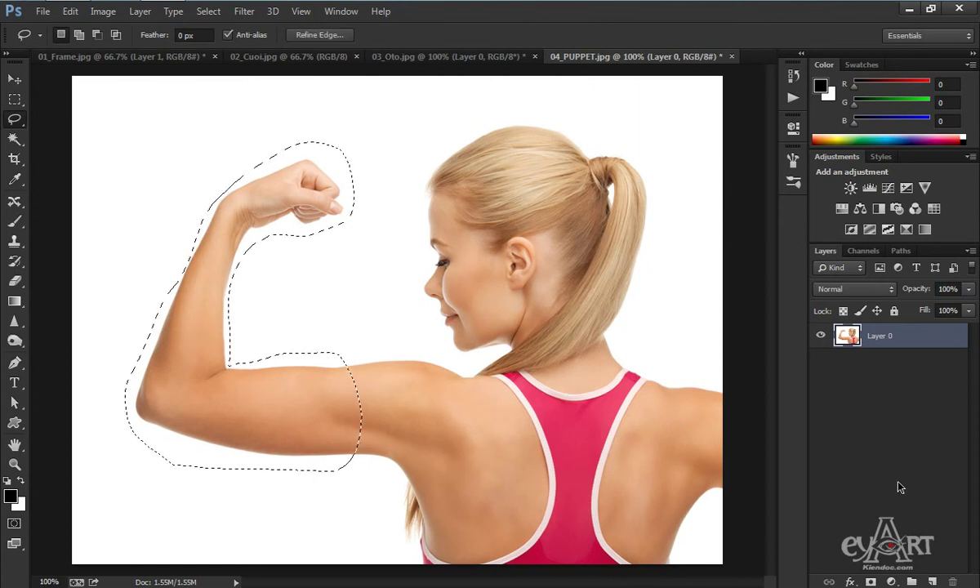
{"action": "key", "text": "ctrl+j"}
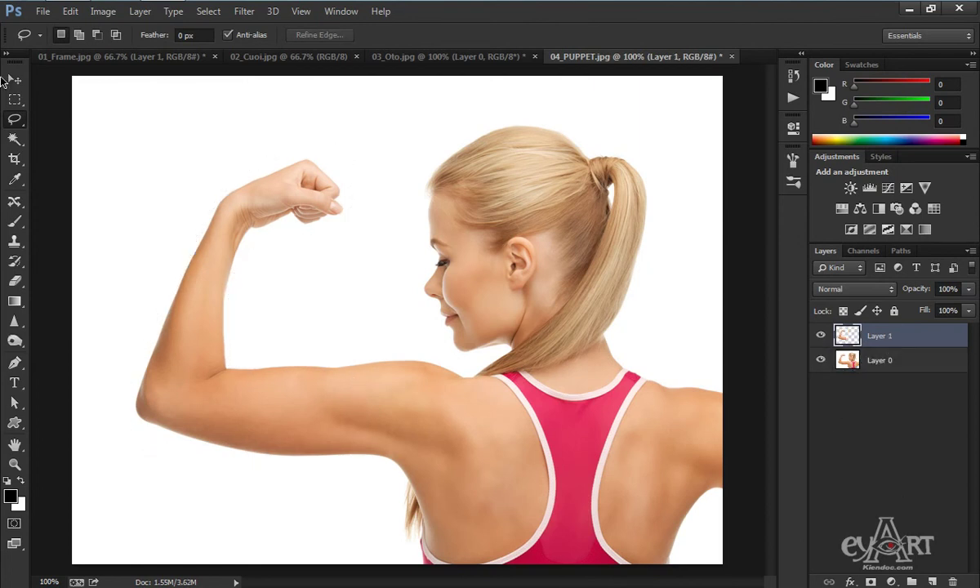
- Start Puppet Warp on the copied arm and pin both edges of the upper arm and both sides of the elbow
{"action": "left_click", "coordinate": [70, 11]}
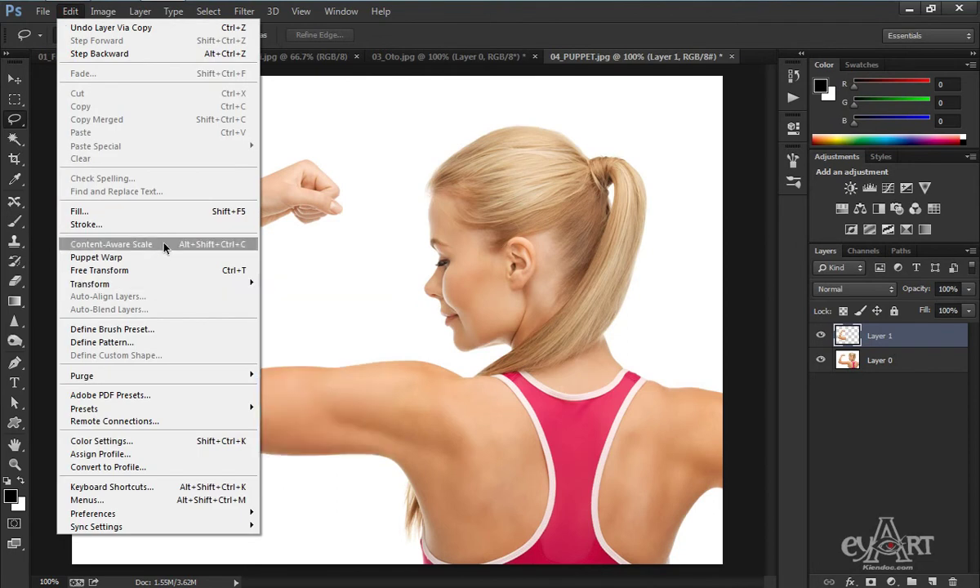
{"action": "left_click", "coordinate": [111, 258]}
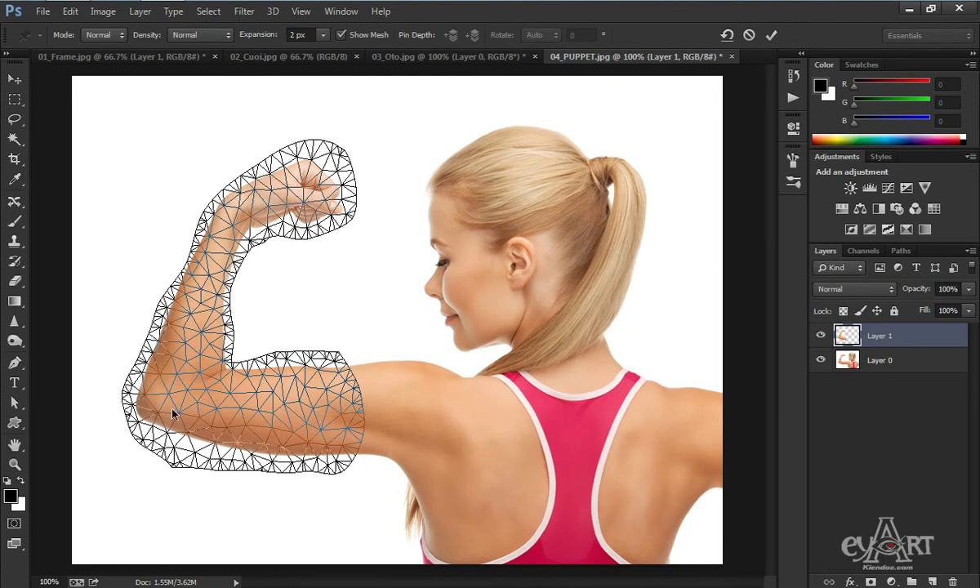
{"action": "left_click", "coordinate": [331, 454]}
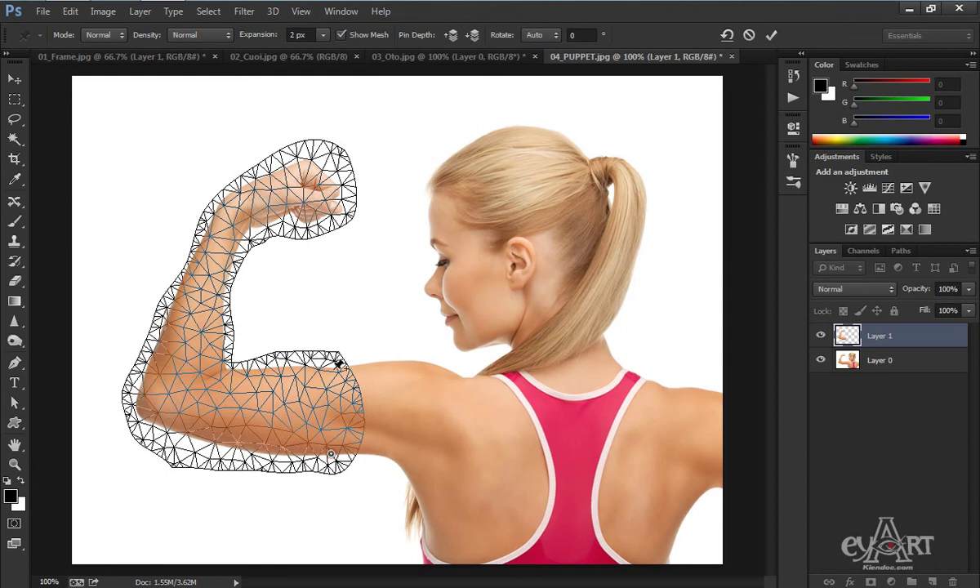
{"action": "left_click", "coordinate": [325, 365]}
{"action": "left_click", "coordinate": [225, 367]}
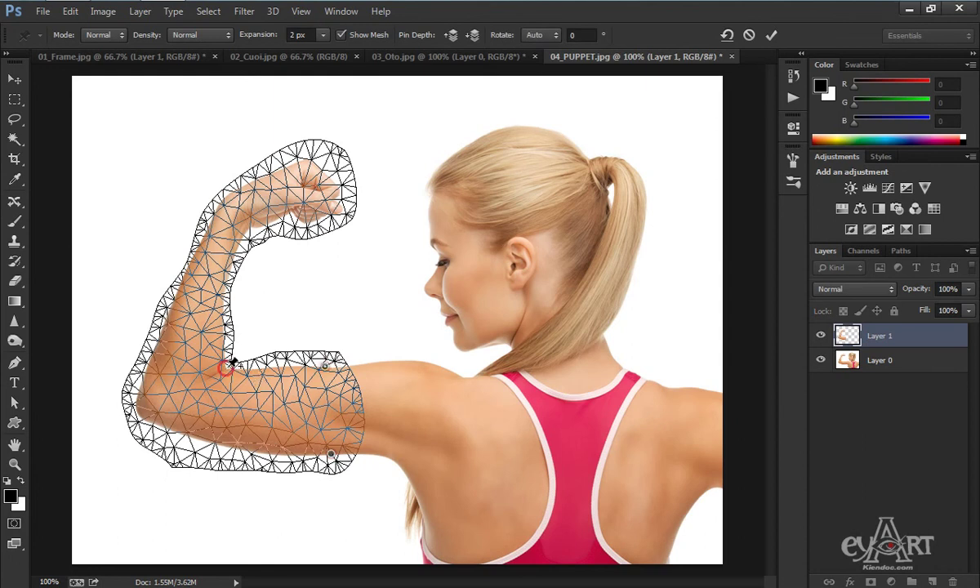
{"action": "left_click", "coordinate": [138, 412]}
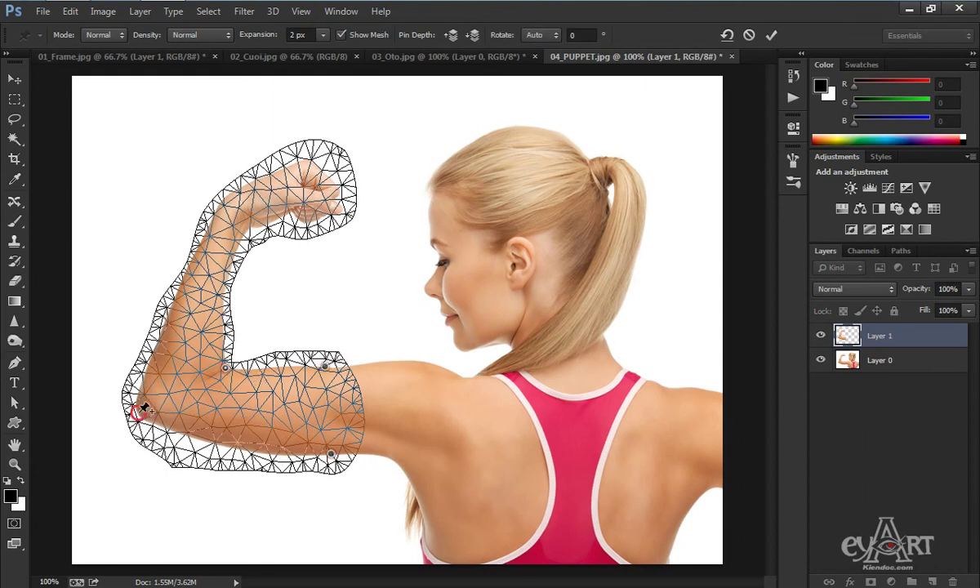
- Pin the top of the fist, swing the forearm up and away from the head, and apply the Puppet Warp
{"action": "left_click", "coordinate": [308, 157]}
{"action": "mouse_move", "coordinate": [310, 160]}
{"action": "left_mouse_down"}
{"action": "mouse_move", "coordinate": [299, 144]}
{"action": "mouse_move", "coordinate": [331, 182]}
{"action": "mouse_move", "coordinate": [249, 140]}
{"action": "mouse_move", "coordinate": [210, 140]}
{"action": "mouse_move", "coordinate": [252, 129]}
{"action": "mouse_move", "coordinate": [319, 157]}
{"action": "mouse_move", "coordinate": [255, 123]}
{"action": "mouse_move", "coordinate": [221, 121]}
{"action": "left_mouse_up"}
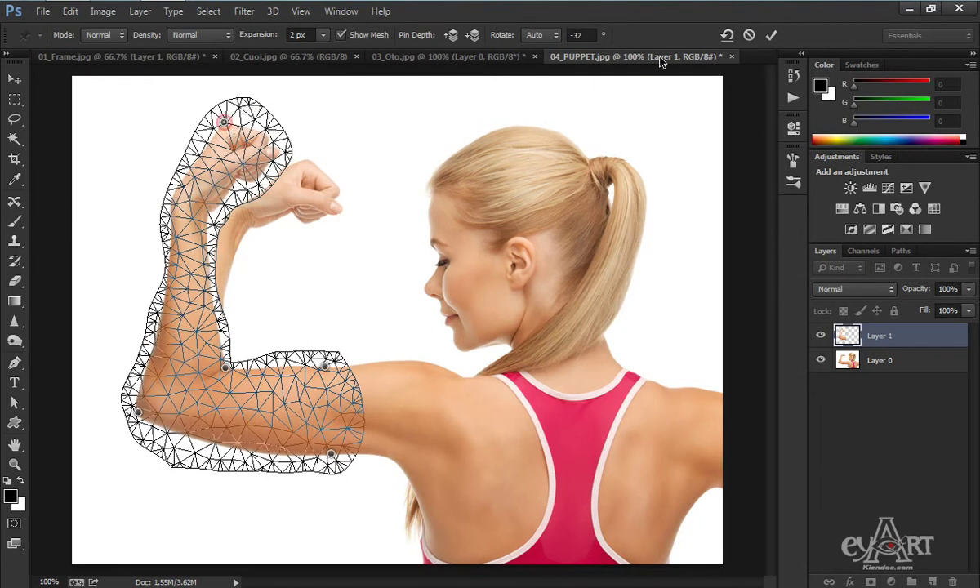
{"action": "left_click", "coordinate": [770, 35]}
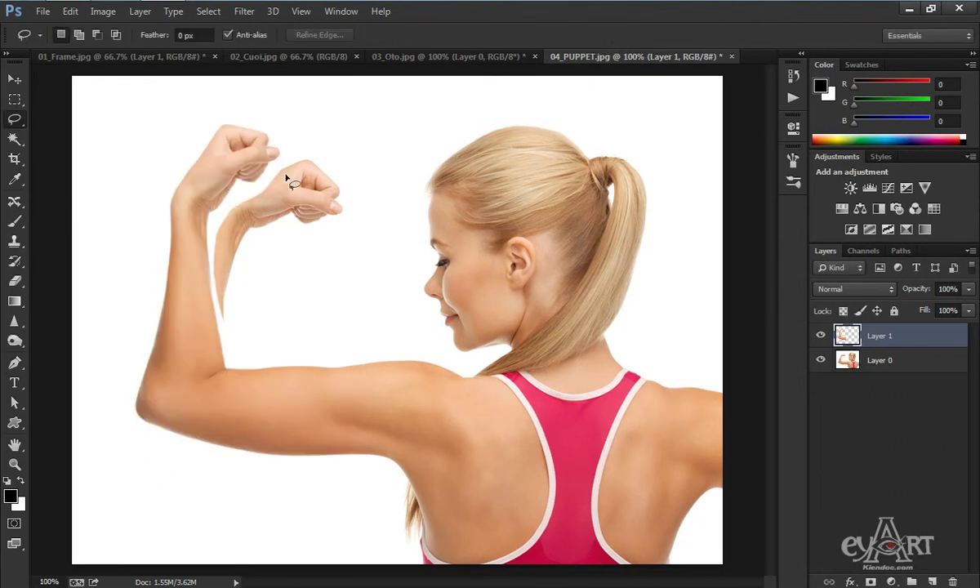
- Outline the original forearm and fist with the Lasso and delete them from Layer 0
{"action": "mouse_move", "coordinate": [218, 219]}
{"action": "left_mouse_down"}
{"action": "mouse_move", "coordinate": [282, 161]}
{"action": "mouse_move", "coordinate": [337, 162]}
{"action": "mouse_move", "coordinate": [356, 226]}
{"action": "mouse_move", "coordinate": [276, 280]}
{"action": "mouse_move", "coordinate": [259, 307]}
{"action": "mouse_move", "coordinate": [222, 320]}
{"action": "mouse_move", "coordinate": [211, 248]}
{"action": "mouse_move", "coordinate": [222, 212]}
{"action": "mouse_move", "coordinate": [261, 173]}
{"action": "left_mouse_up"}
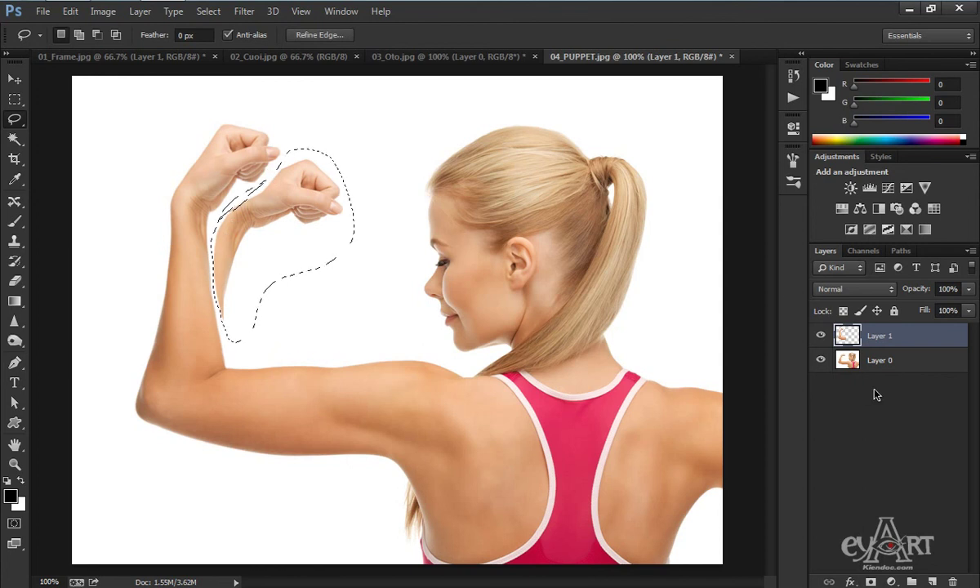
{"action": "left_click", "coordinate": [886, 361]}
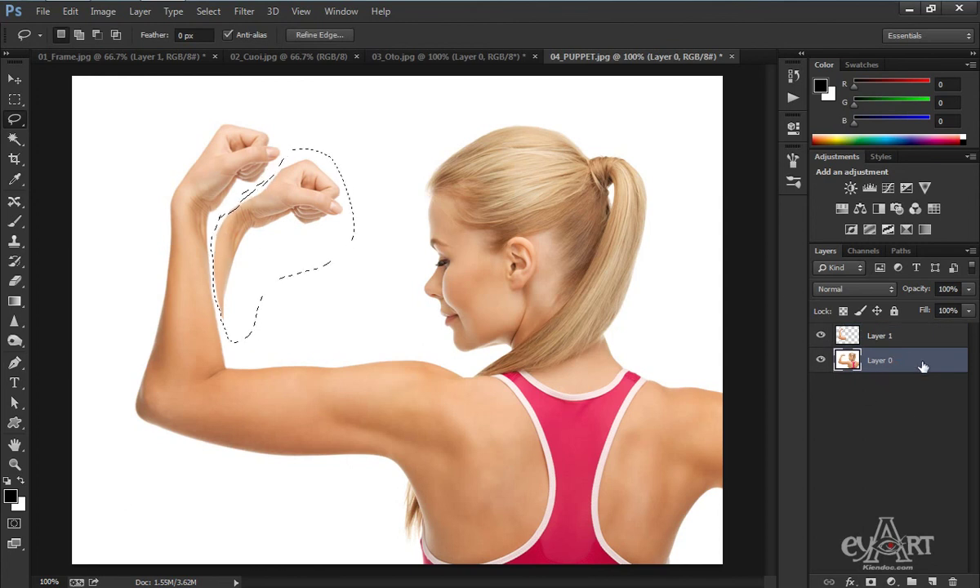
{"action": "key", "text": "Delete"}
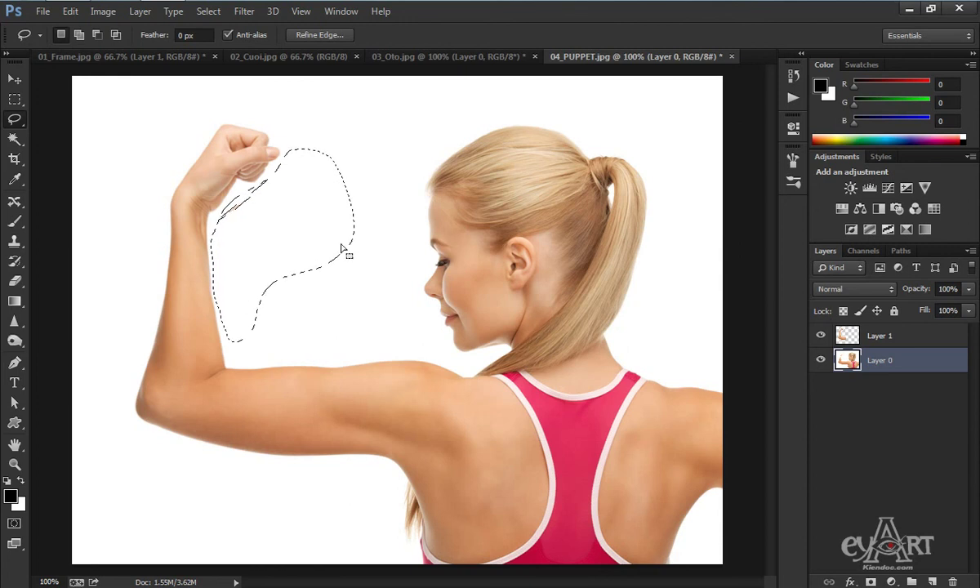
- Lasso the leftover skin streak beside the raised wrist, delete it from Layer 0, and clear the selection
{"action": "left_click", "coordinate": [370, 188]}
{"action": "mouse_move", "coordinate": [373, 181]}
{"action": "left_mouse_down"}
{"action": "mouse_move", "coordinate": [236, 247]}
{"action": "mouse_move", "coordinate": [231, 207]}
{"action": "mouse_move", "coordinate": [373, 177]}
{"action": "left_mouse_up"}
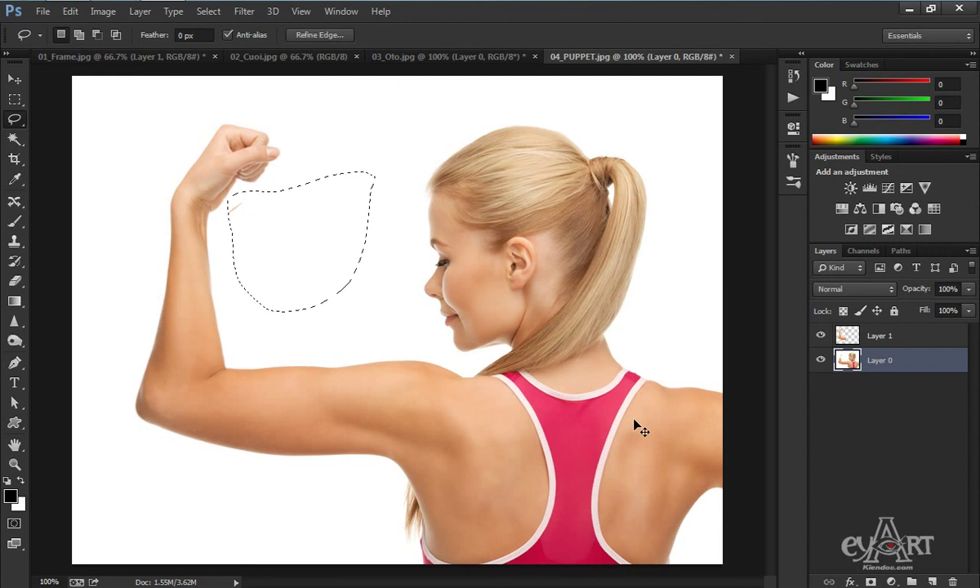
{"action": "key", "text": "ctrl+d"}
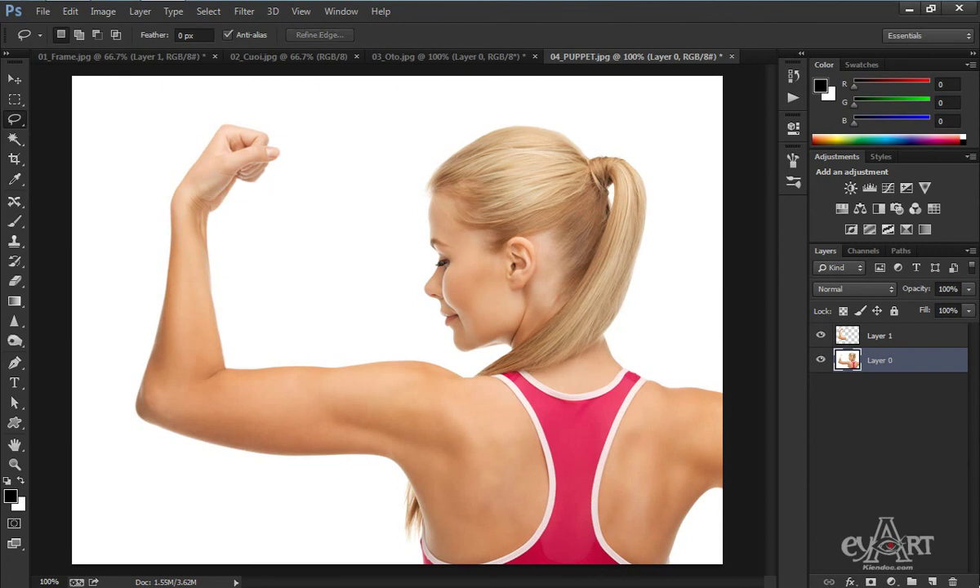